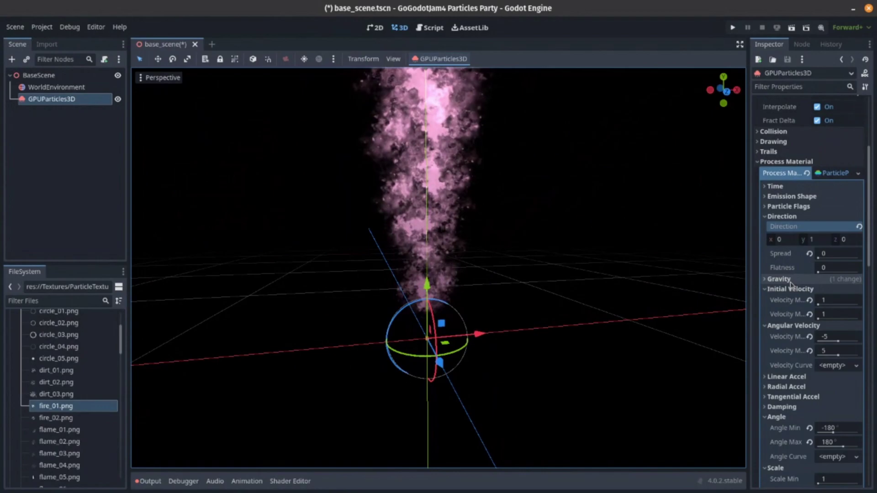
- Set the minimum initial velocity to 0.25
click(824, 300)
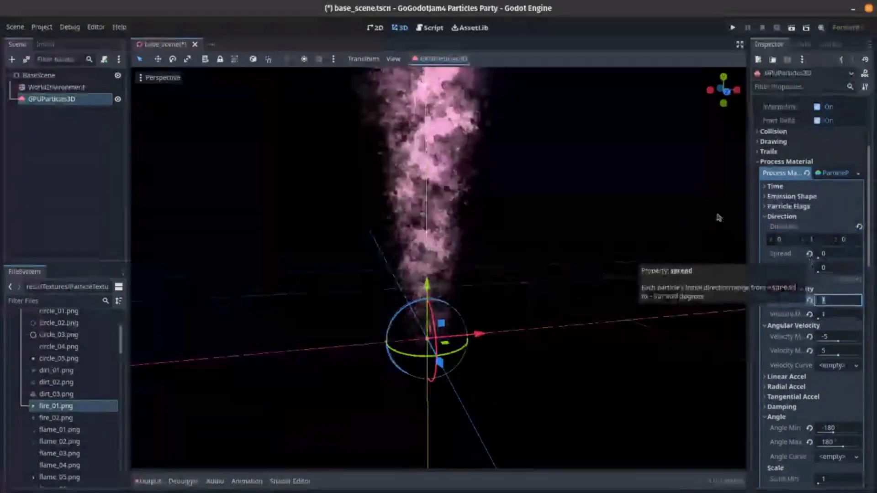
text(0.25)
key(Tab)
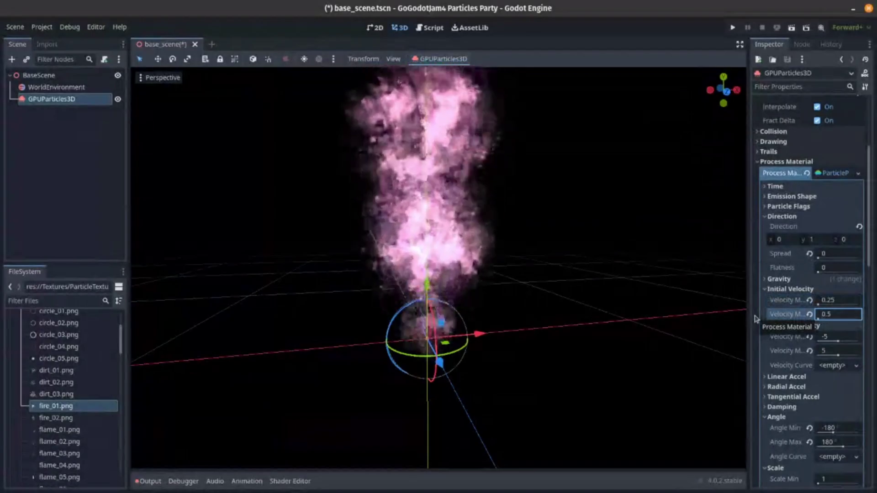
- Set the particle lifetime to 2 s
scroll(774, 287, up, 5)
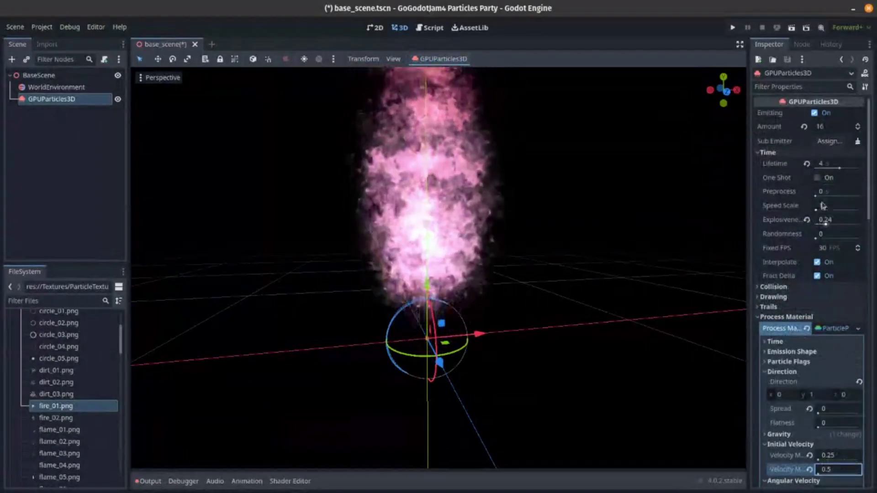
click(835, 162)
text(2)
key(Return)
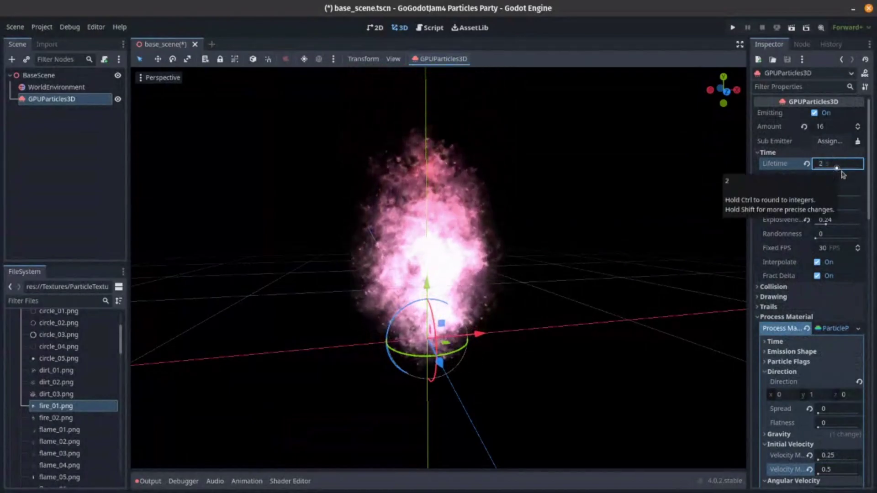
- Raise the particle Amount to 64 and orbit the view around the emitter
click(832, 126)
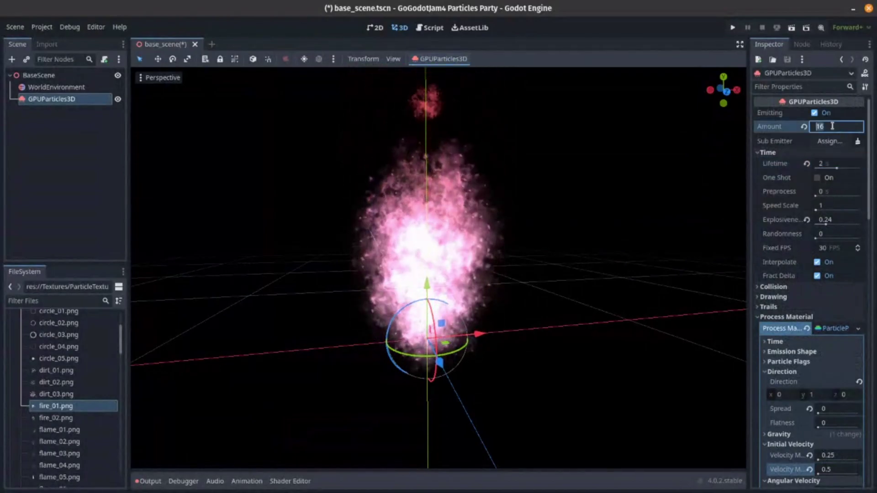
text(64)
key(Return)
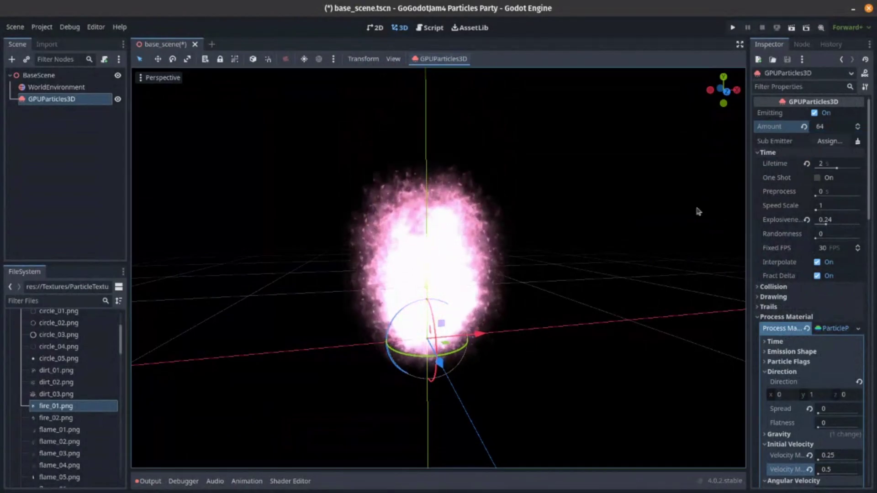
middle_drag(637, 296, 595, 262)
click(598, 265)
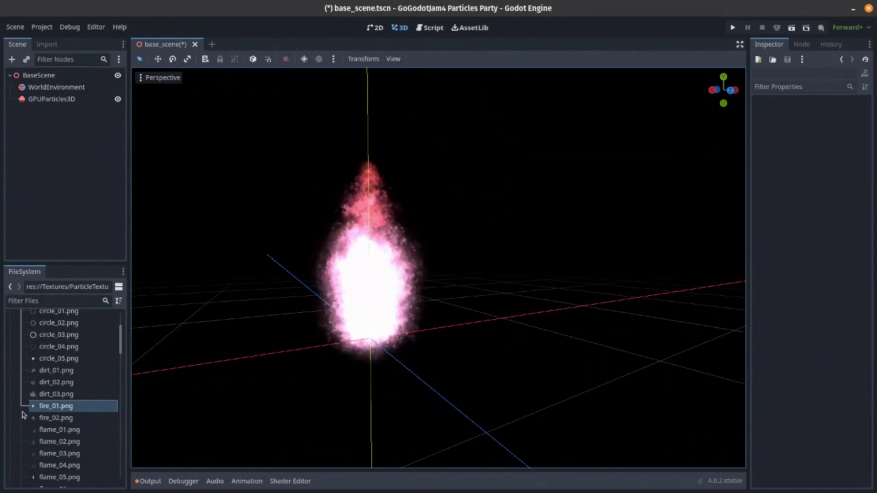
double_click(48, 410)
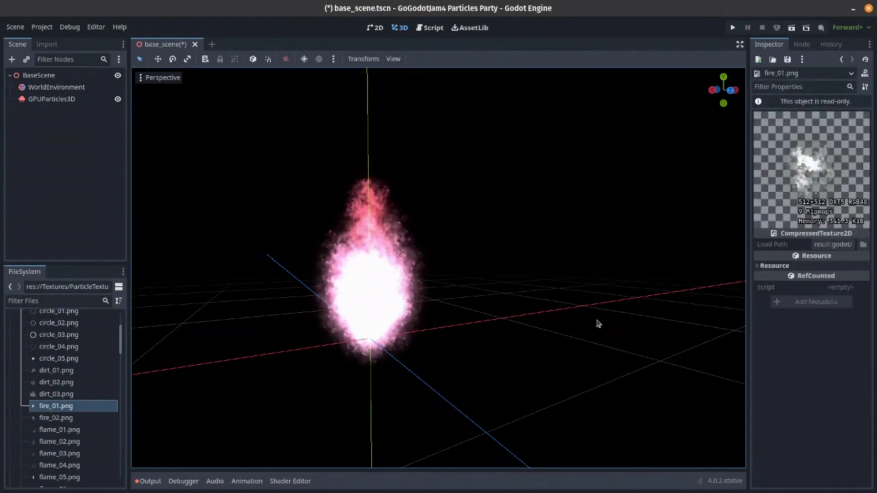
double_click(69, 418)
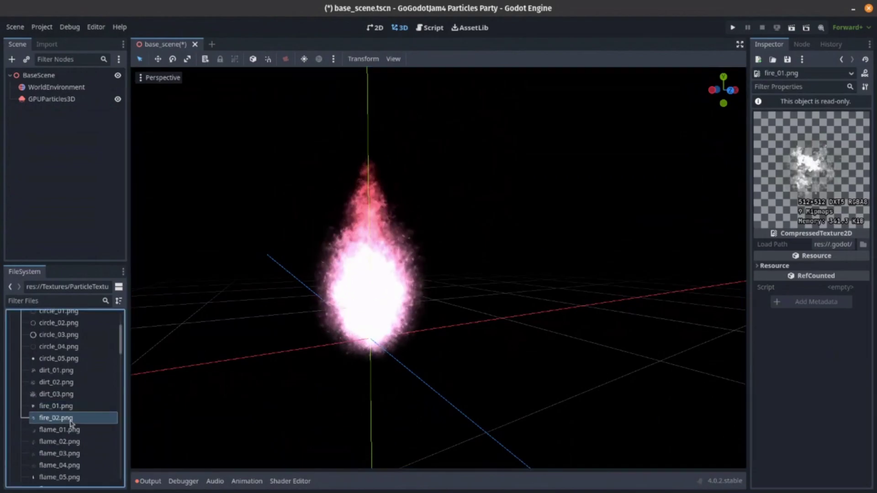
scroll(71, 423, up, 3)
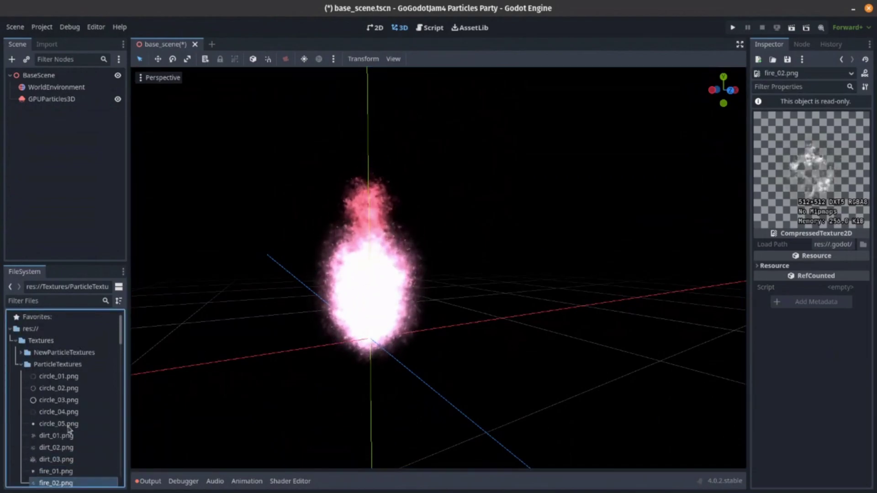
double_click(68, 425)
click(73, 99)
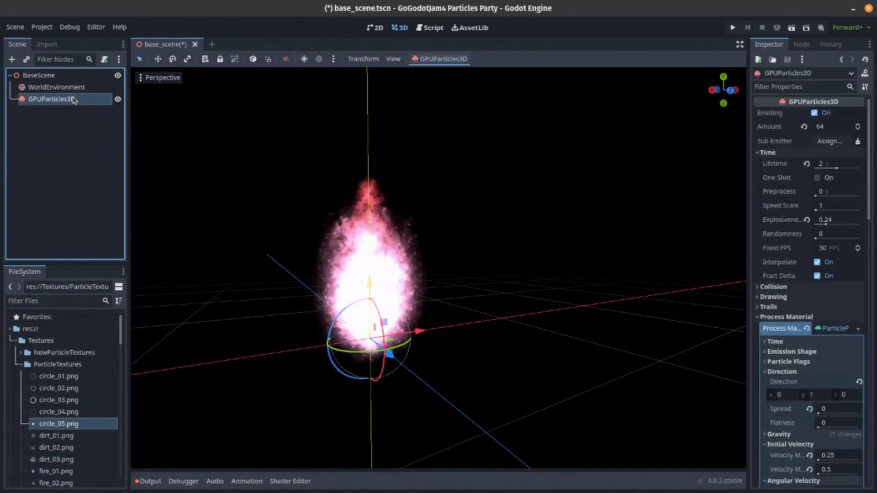
scroll(775, 336, down, 15)
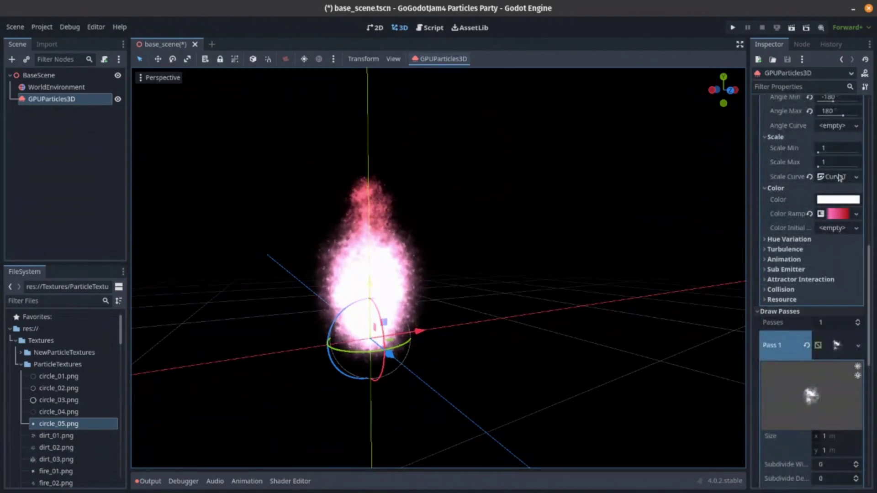
- Remove the Scale Curve point near the peak, raise the end point and lower the start point
click(835, 176)
click(835, 227)
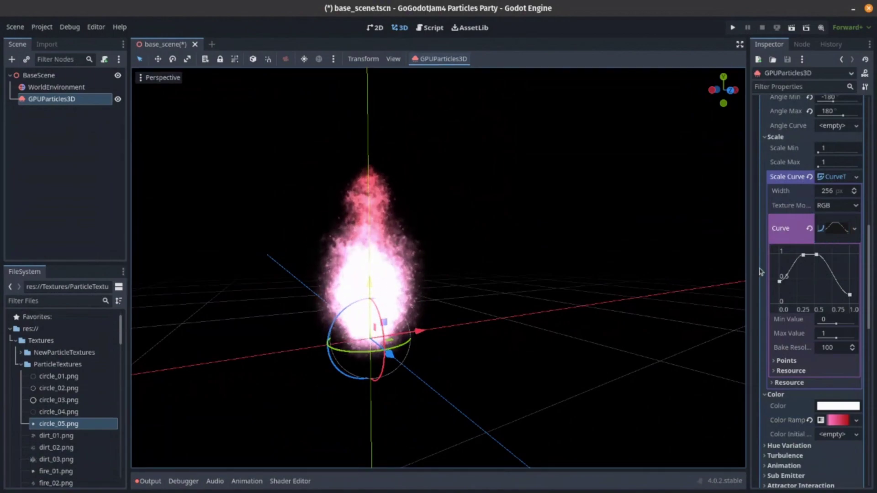
click(779, 281)
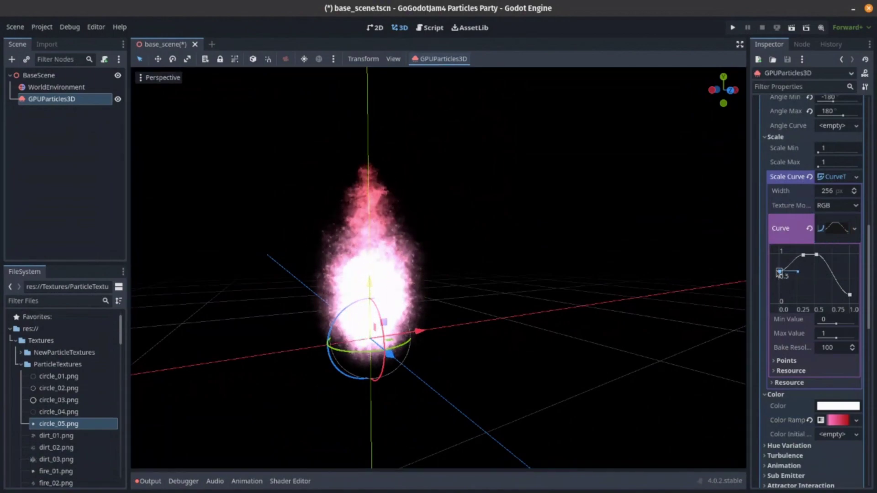
right_click(803, 258)
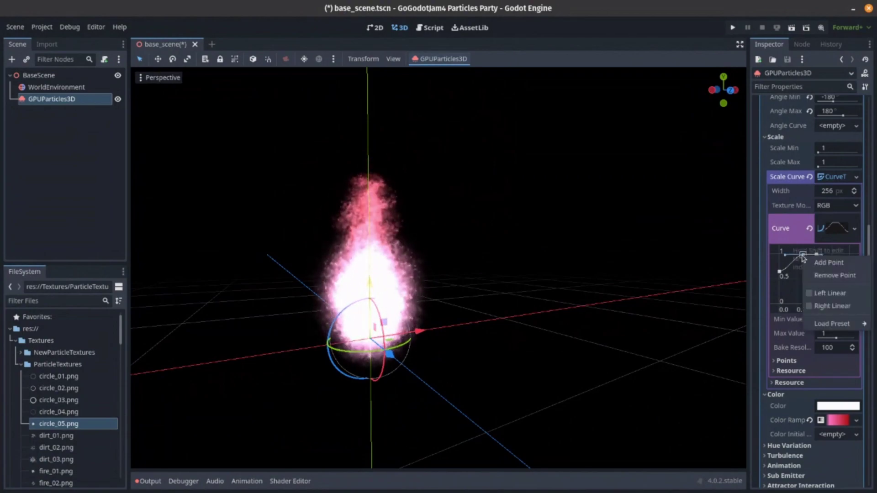
click(824, 276)
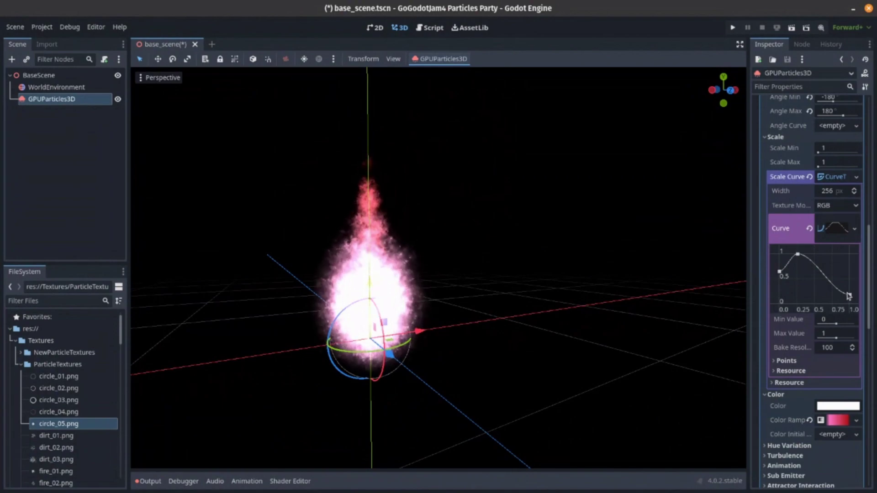
drag(848, 296, 850, 287)
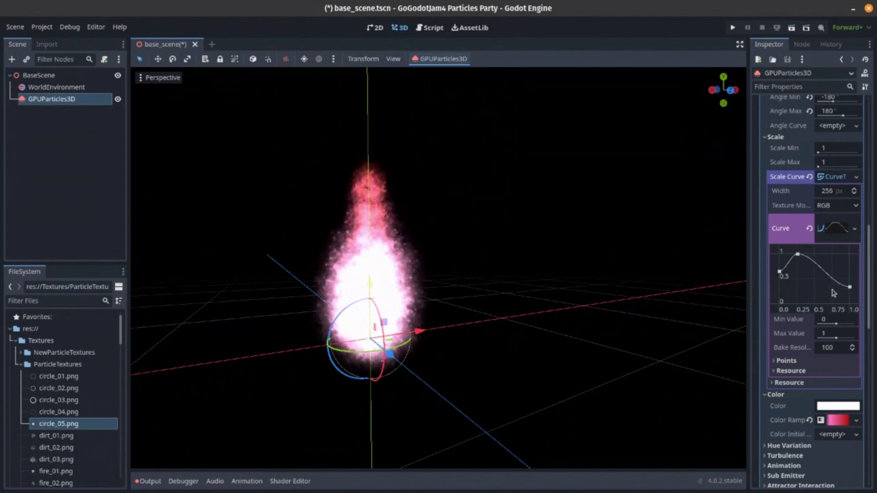
drag(780, 271, 780, 287)
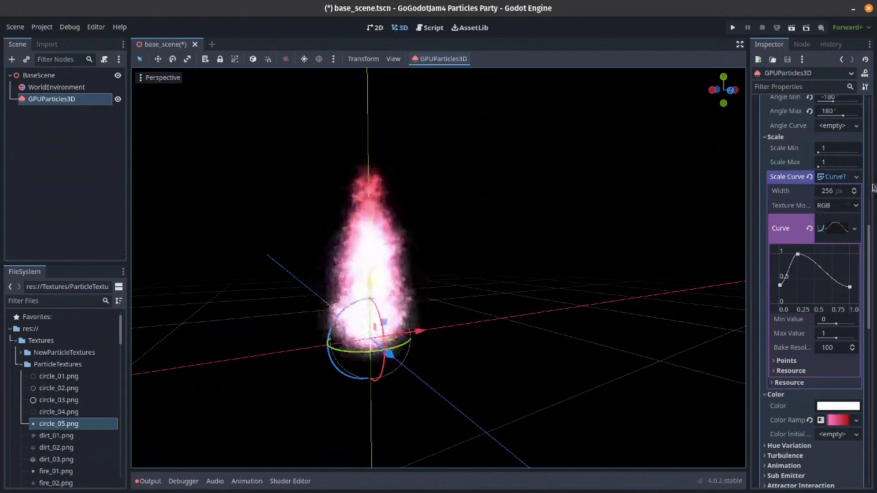
- Revert Explosiveness to 0 and scroll down to the Turbulence section
scroll(818, 190, up, 15)
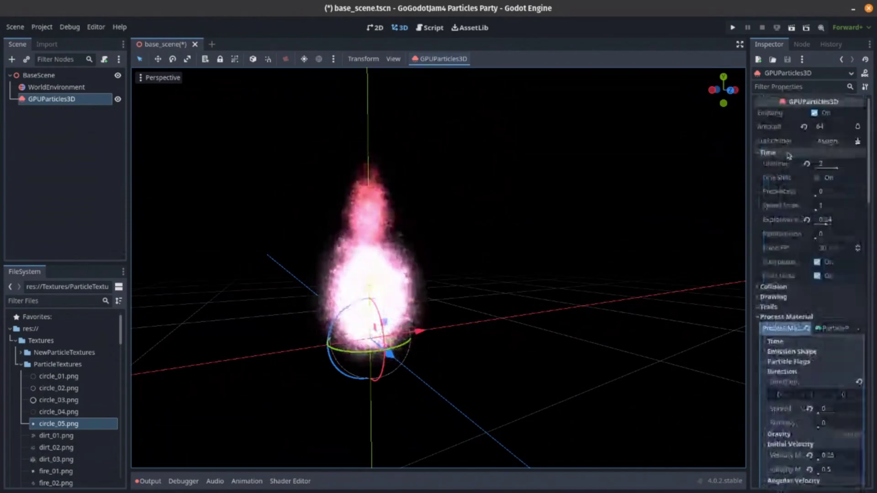
click(807, 220)
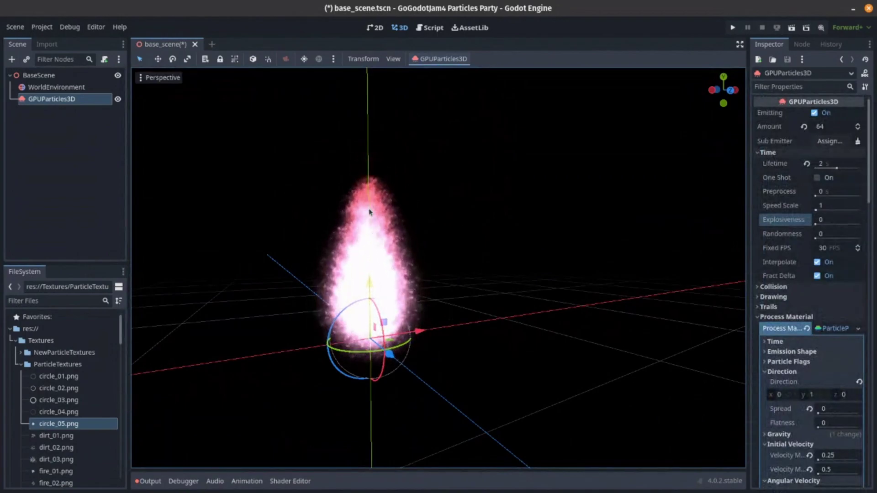
scroll(796, 264, down, 5)
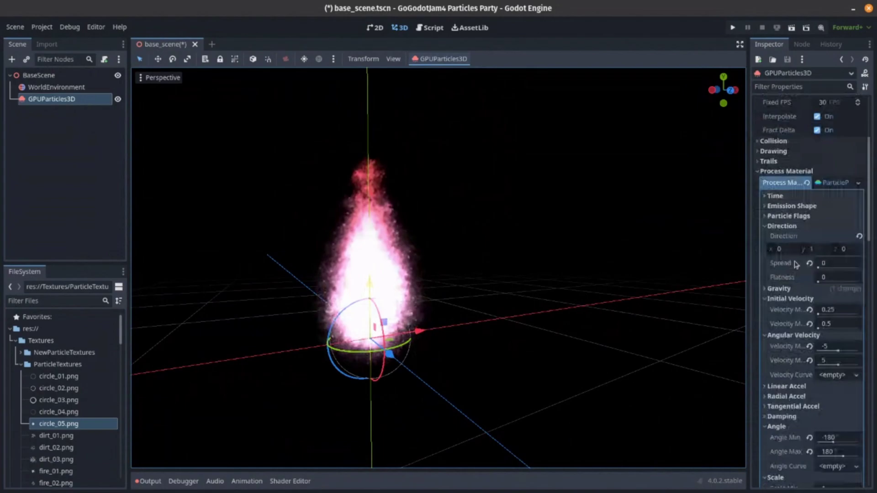
scroll(796, 263, down, 8)
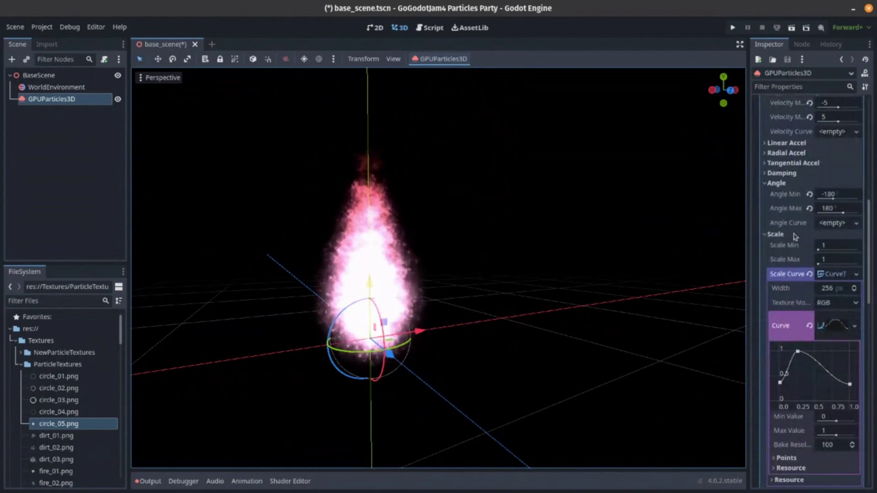
scroll(795, 236, down, 8)
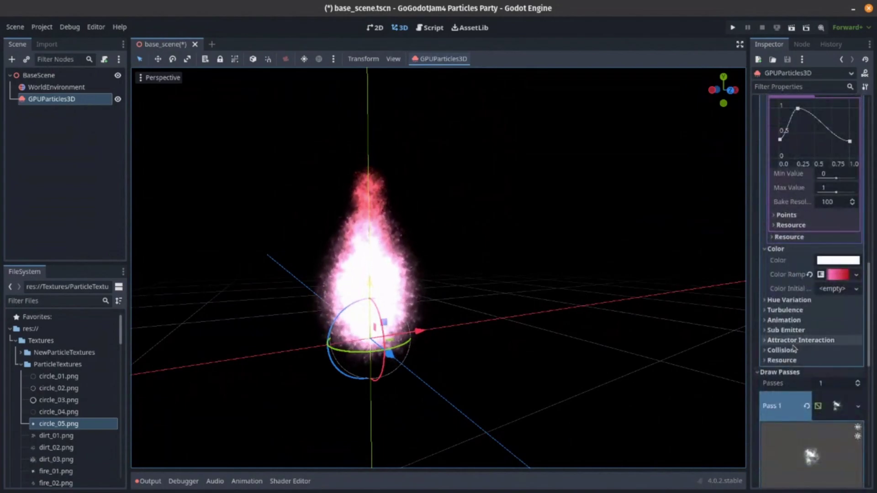
- Enable Turbulence, try a Noise Strength of 0.25, then disable Turbulence again
click(785, 310)
click(820, 320)
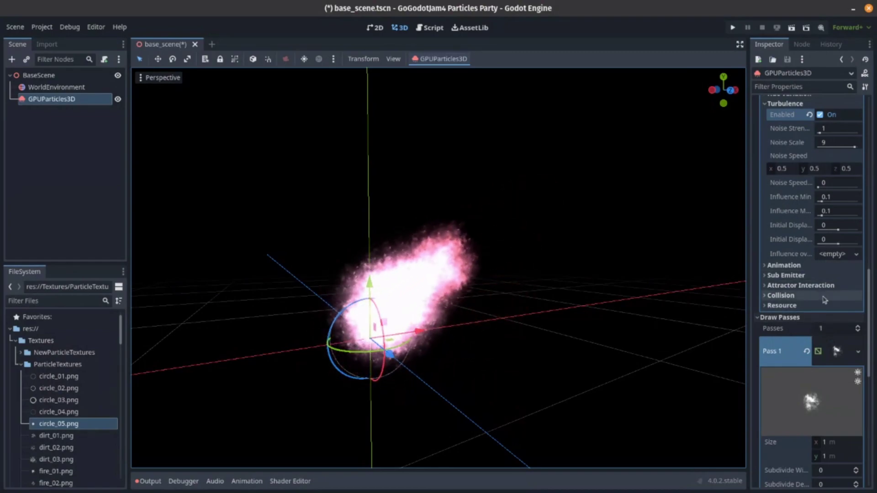
click(839, 132)
text(0.25)
key(Return)
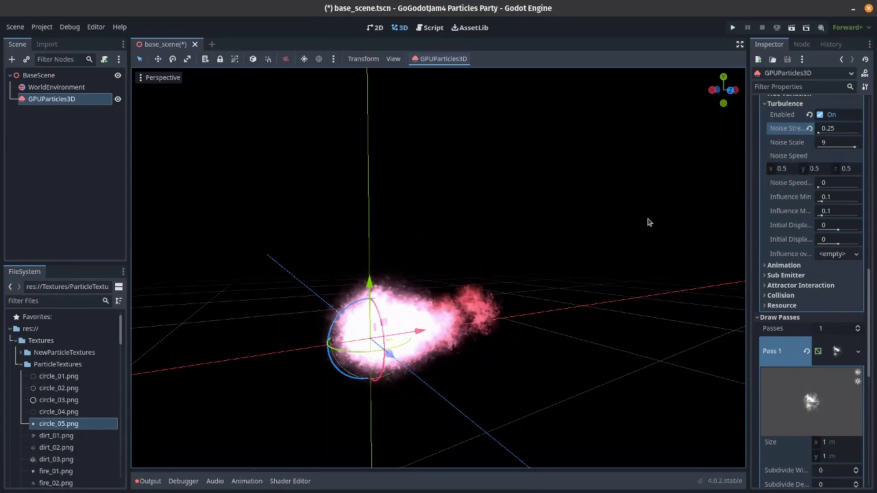
click(820, 114)
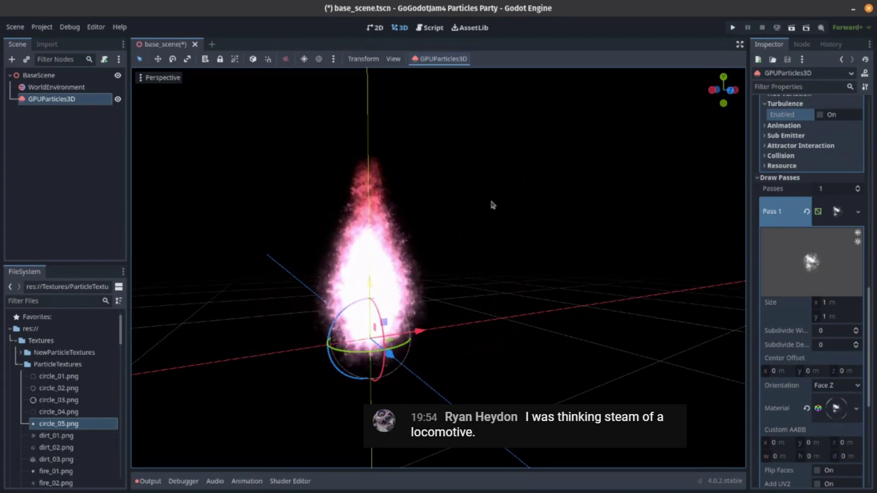
- Set the Color Ramp gradient's left stop to the dark green swatch 215f41
scroll(838, 324, up, 10)
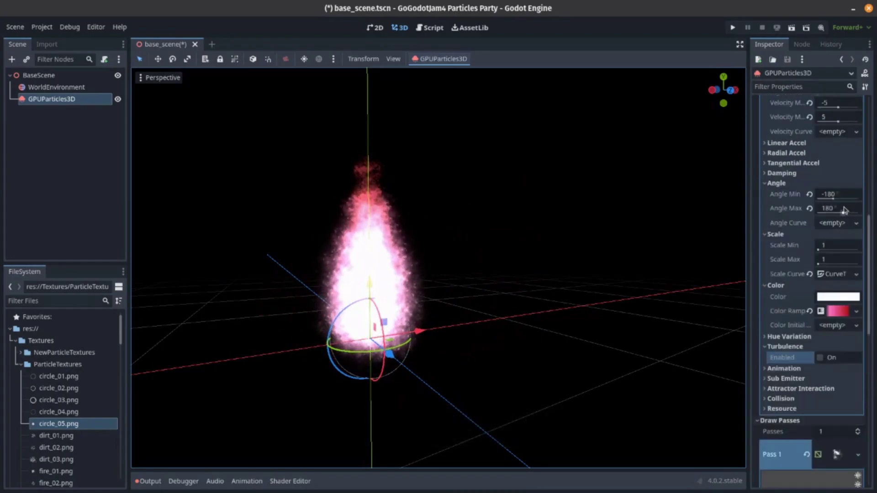
scroll(838, 324, down, 4)
click(839, 311)
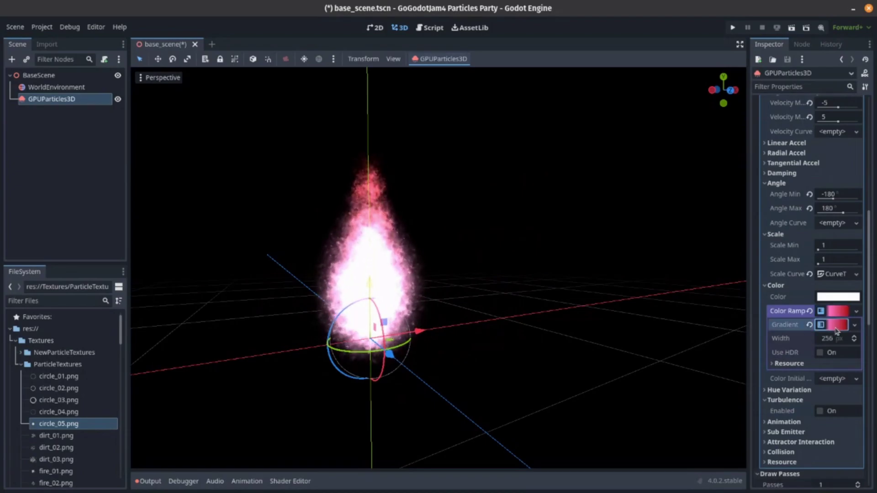
click(836, 325)
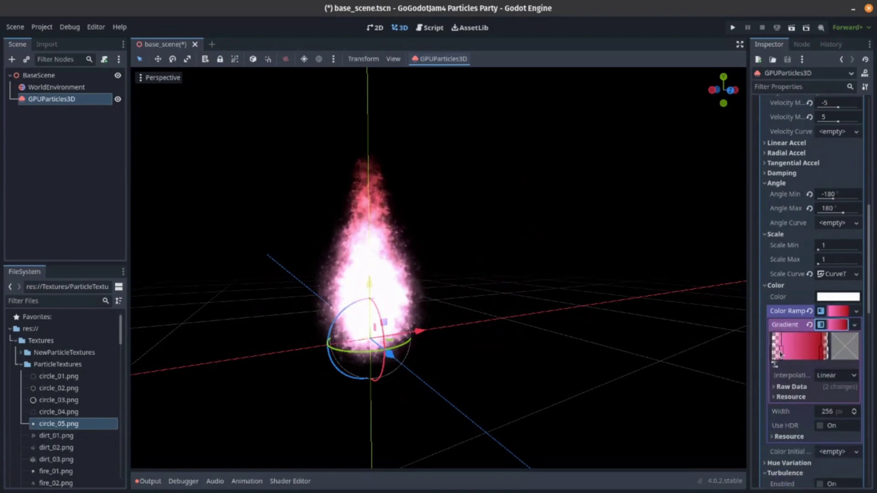
click(779, 352)
click(840, 343)
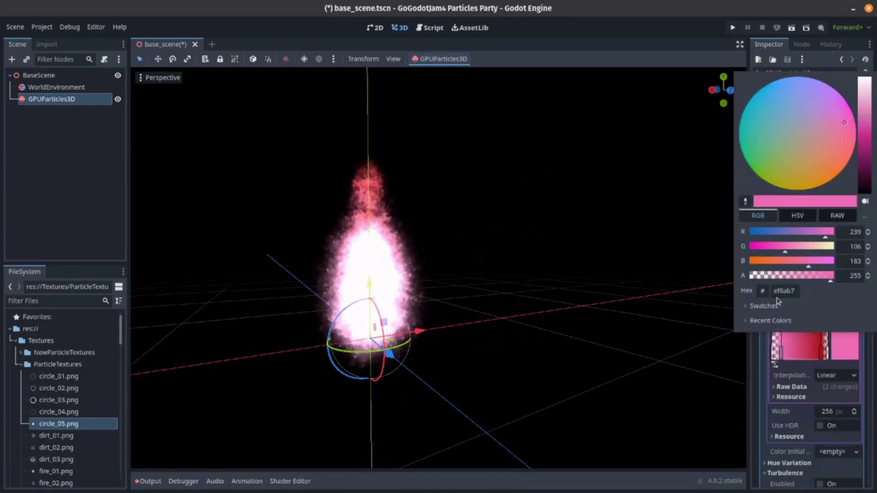
click(764, 306)
click(833, 322)
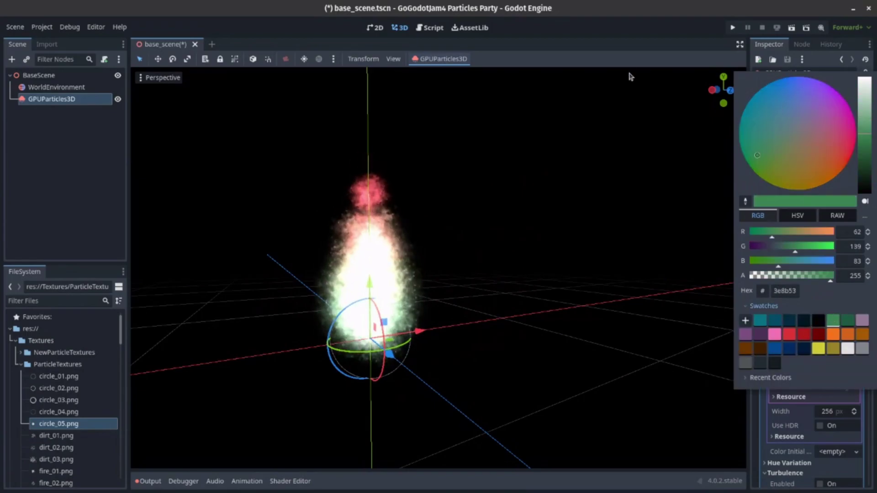
click(848, 322)
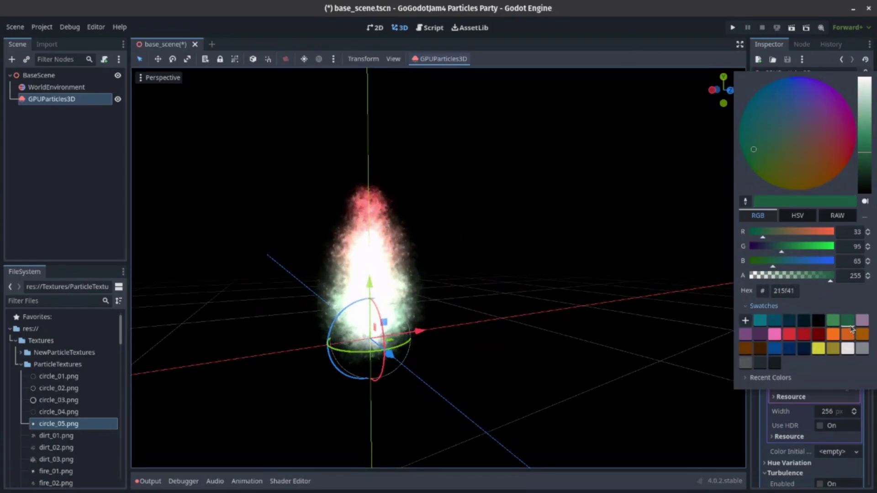
click(680, 106)
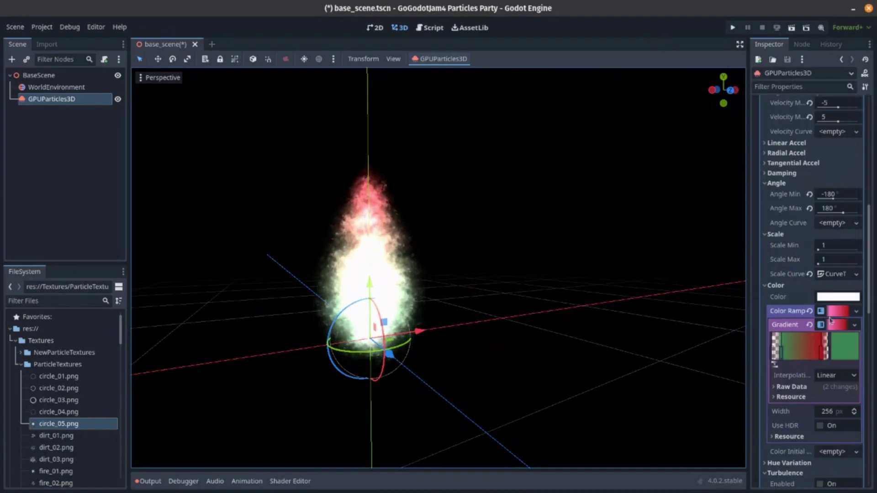
- Change the gradient's red right stop to teal 0d7986 and deselect the emitter
click(824, 357)
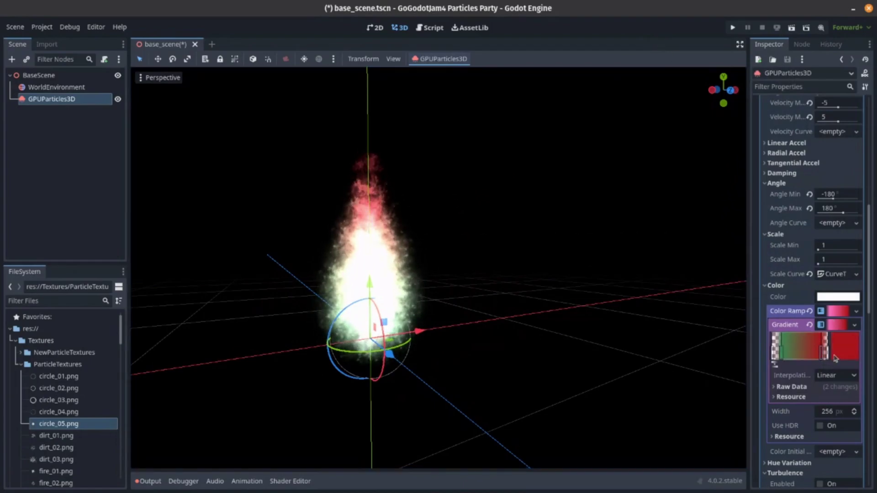
click(843, 352)
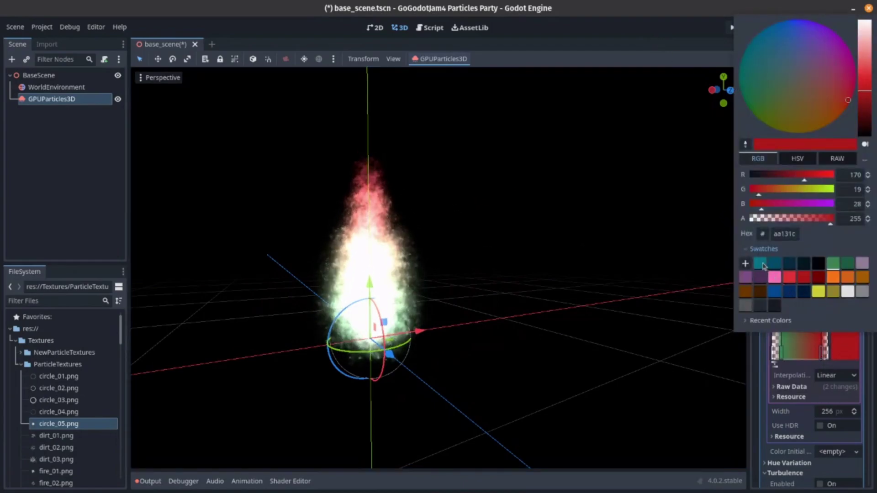
click(762, 264)
click(262, 156)
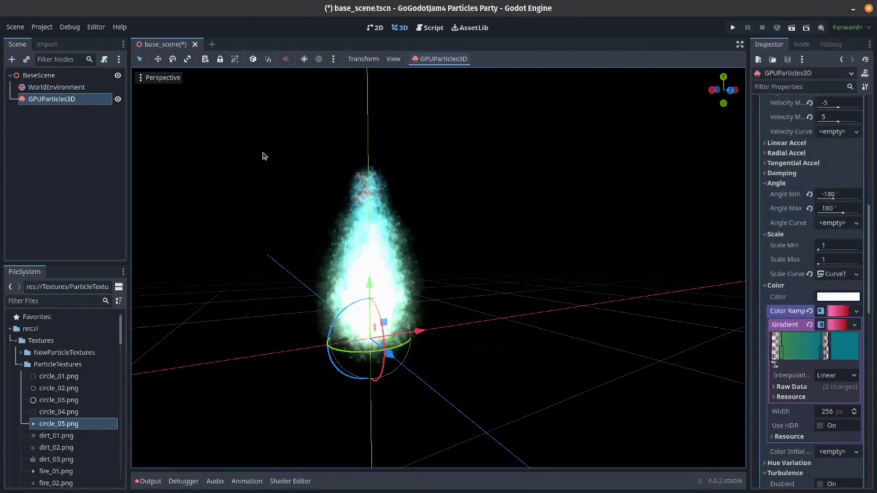
click(133, 155)
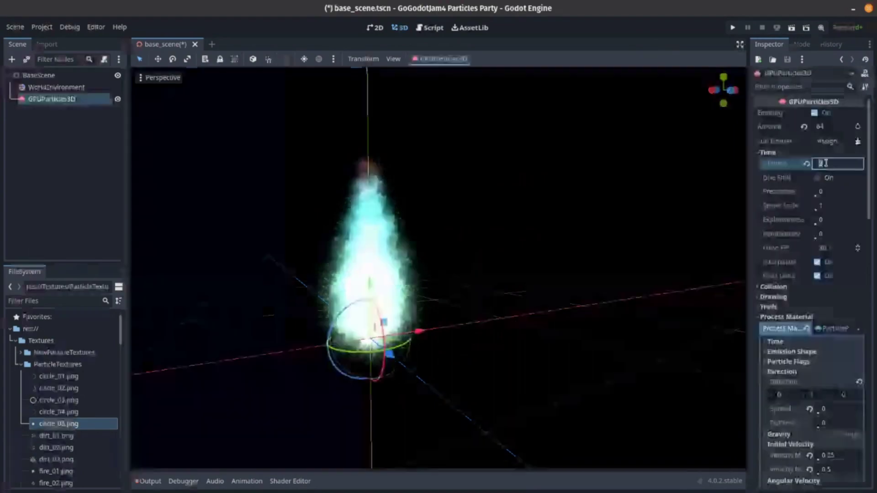
- Set the particle lifetime to 1 s, then scroll to the Initial Velocity settings
text(1)
key(Return)
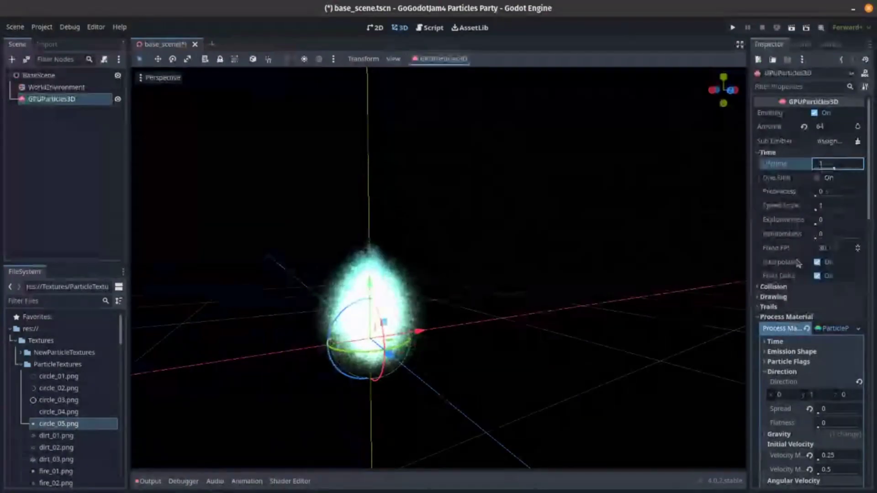
scroll(829, 362, down, 2)
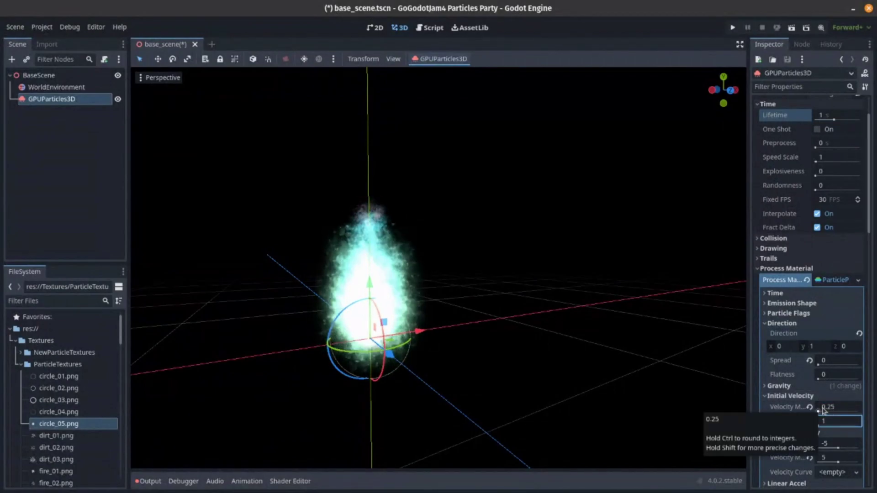
scroll(824, 264, up, 2)
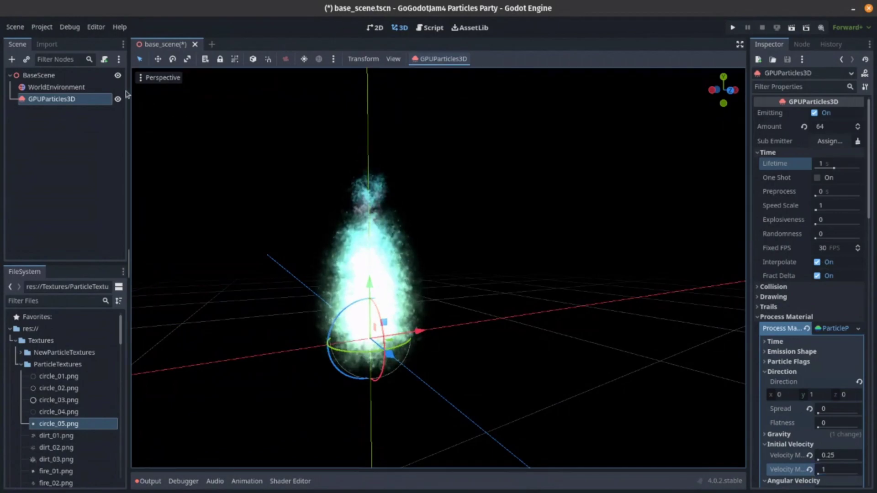
- Delete the old GPUParticles3D emitter node from the scene
click(84, 88)
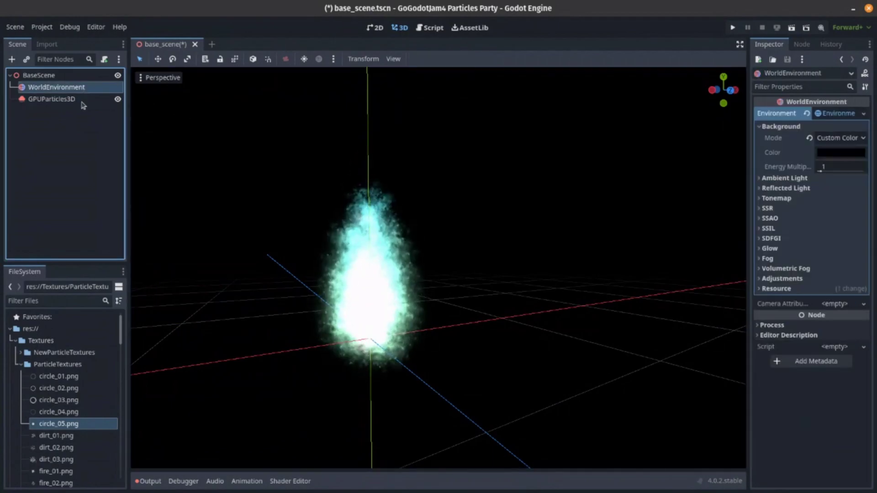
click(69, 98)
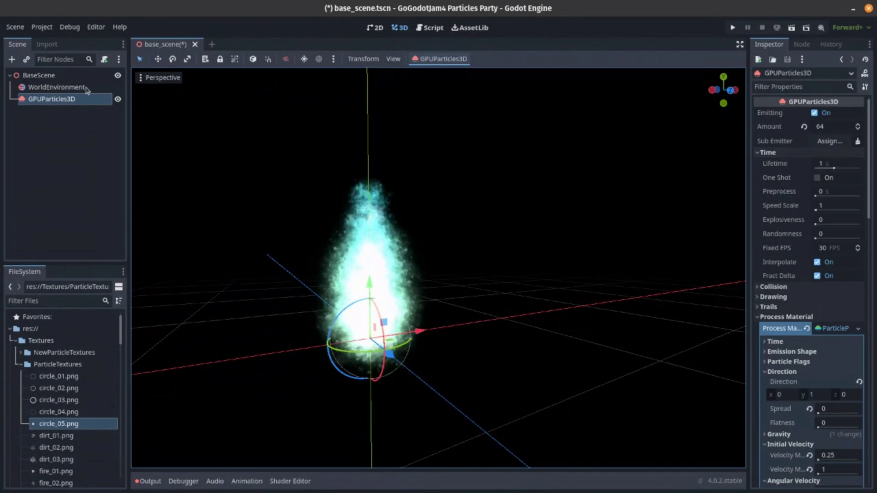
key(Up)
key(Down)
key(Delete)
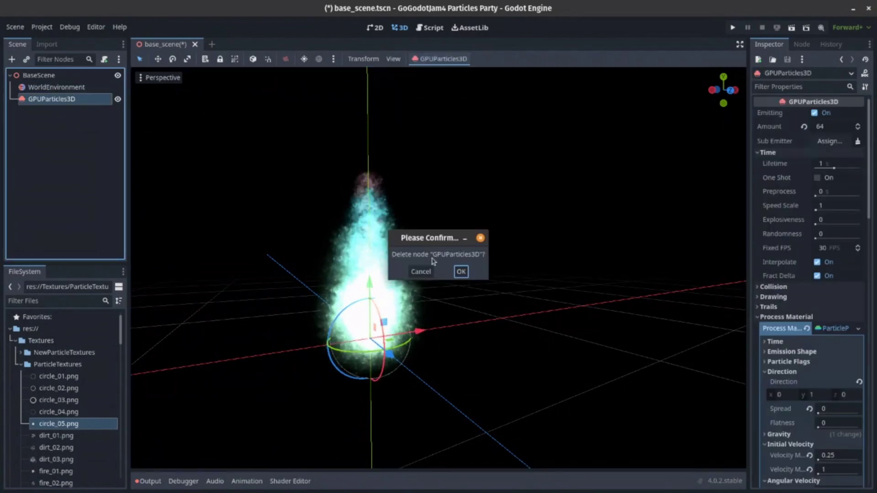
key(Return)
- Add a new GPUParticles3D node under BaseScene
click(35, 78)
key(ctrl+a)
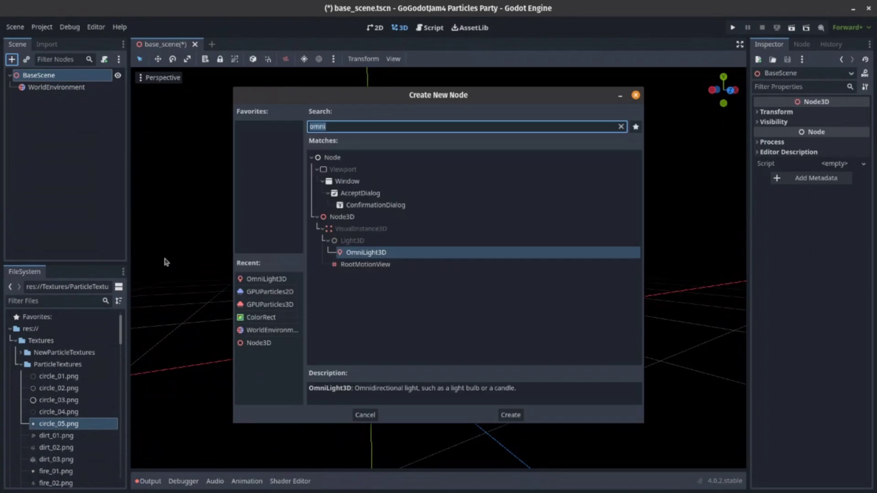
double_click(254, 305)
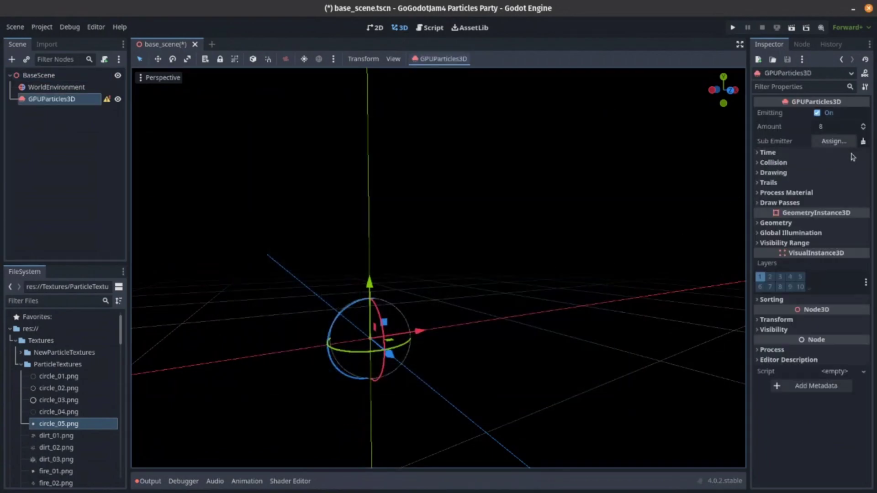
click(818, 194)
click(836, 205)
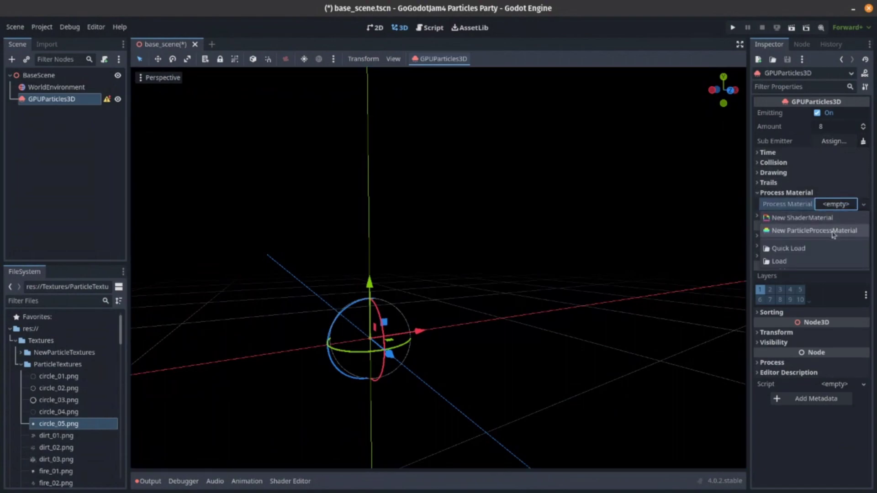
- Assign a new ParticleProcessMaterial and a Pass 1 QuadMesh with a new StandardMaterial3D
click(834, 235)
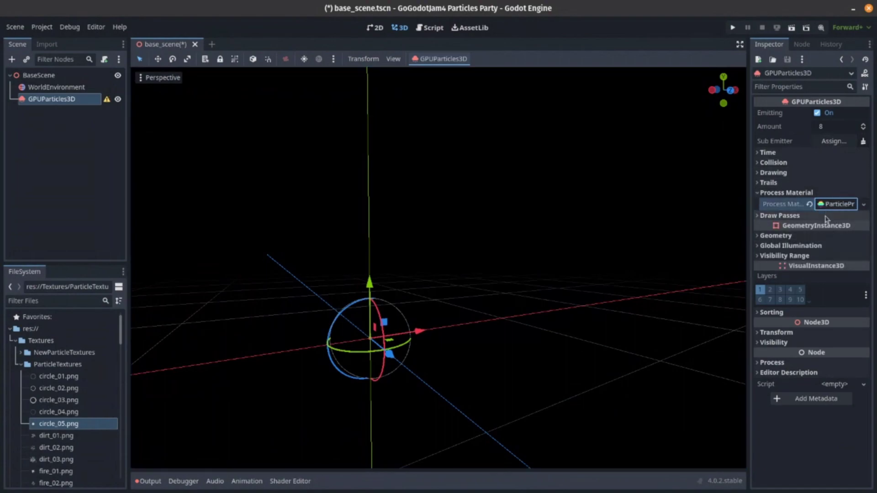
click(827, 216)
click(833, 240)
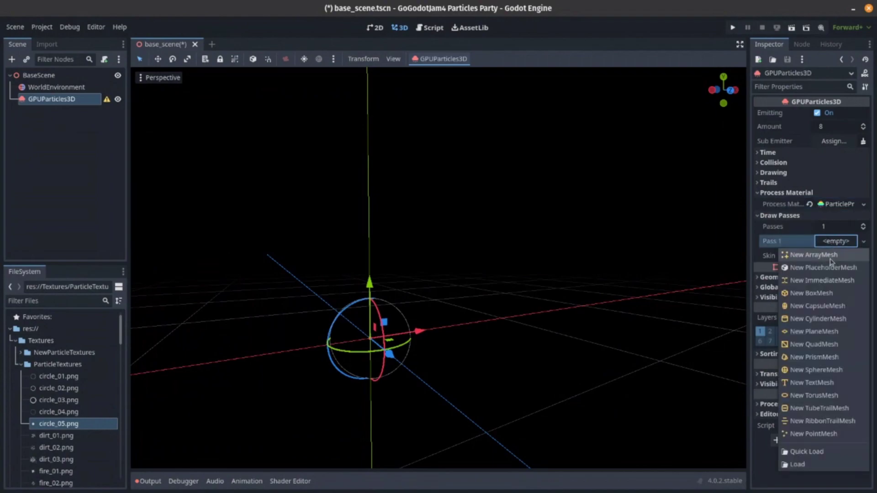
click(804, 349)
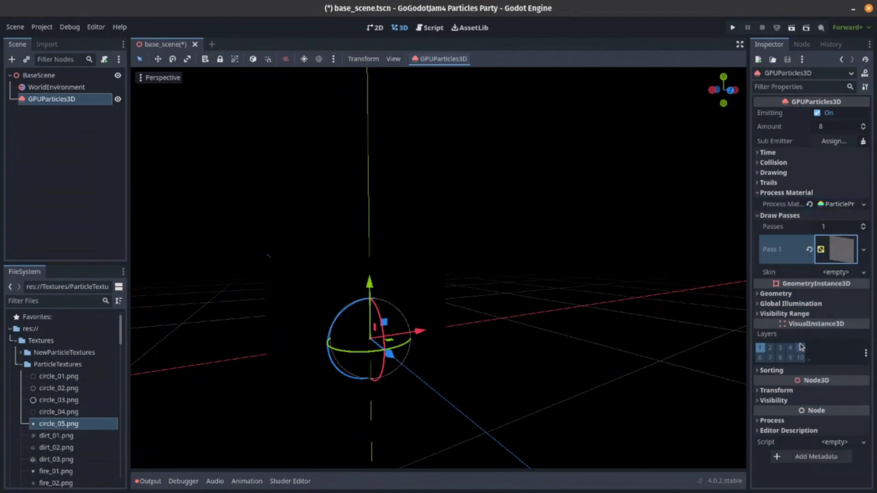
click(838, 258)
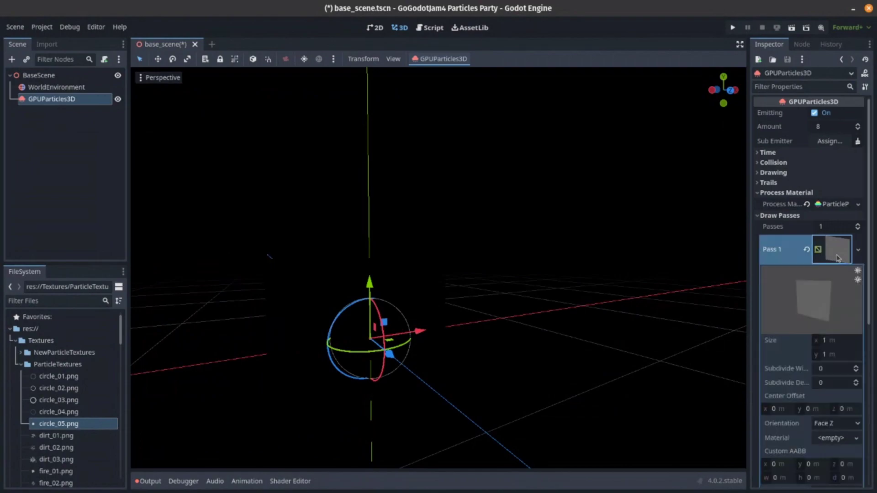
click(832, 438)
click(834, 432)
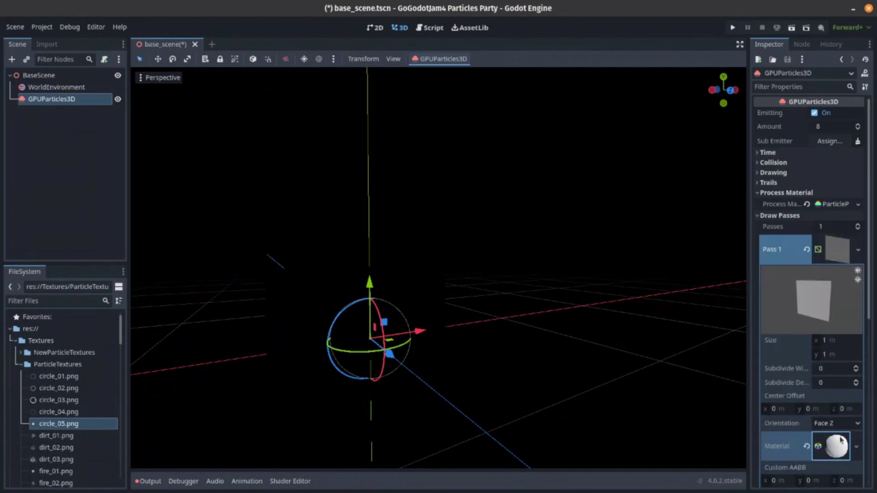
click(838, 438)
- Set the quad material to Alpha transparency, Add blend mode and Unshaded shading
scroll(789, 242, down, 5)
scroll(814, 224, down, 3)
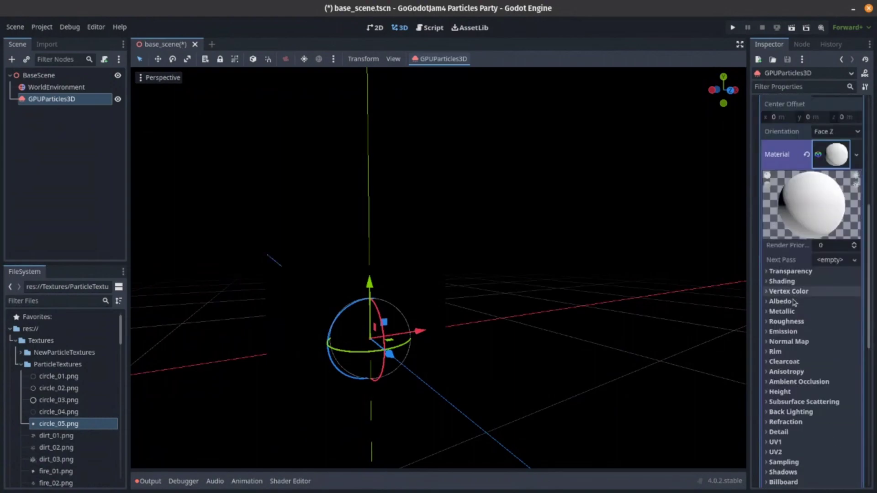
click(791, 272)
click(836, 284)
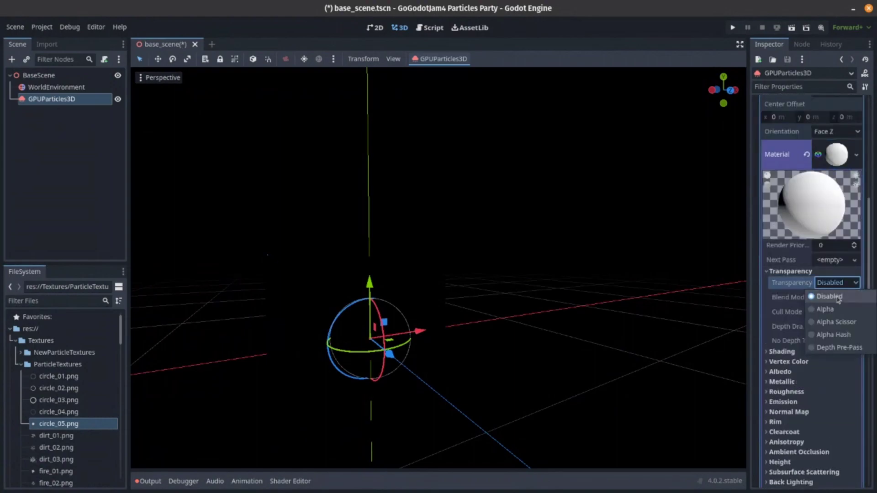
click(839, 315)
click(829, 298)
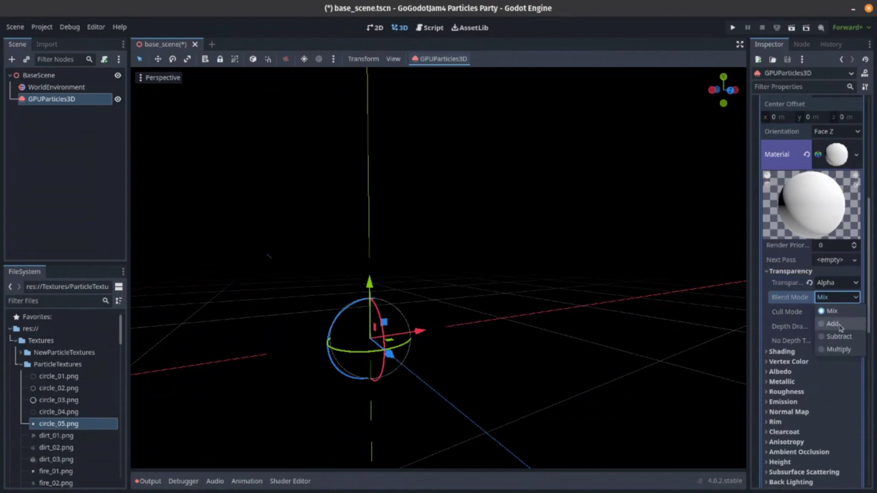
click(839, 325)
click(817, 352)
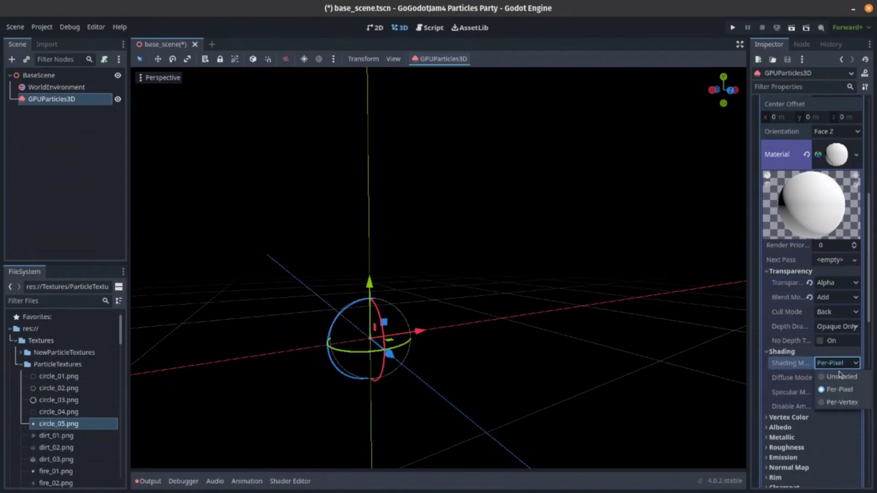
click(833, 378)
click(821, 417)
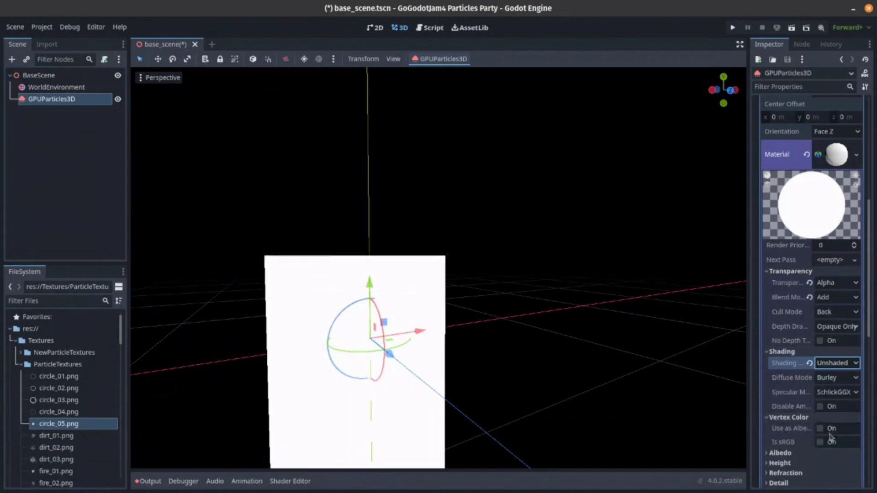
scroll(802, 422, down, 5)
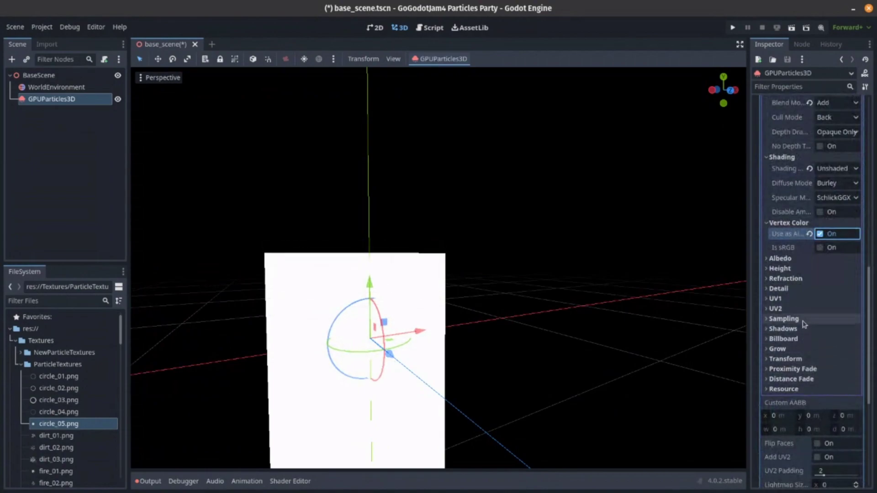
- Set the material's billboard mode to Particle Billboard with Keep Scale enabled
click(784, 339)
click(833, 351)
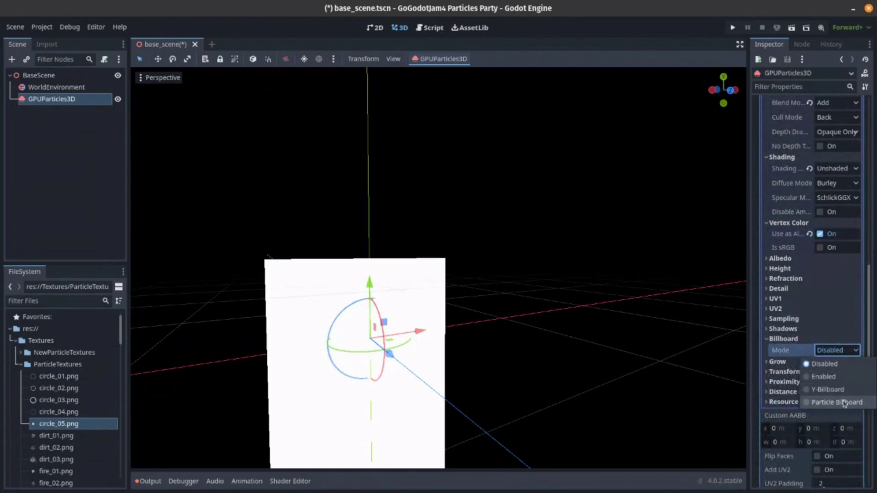
click(845, 403)
click(832, 366)
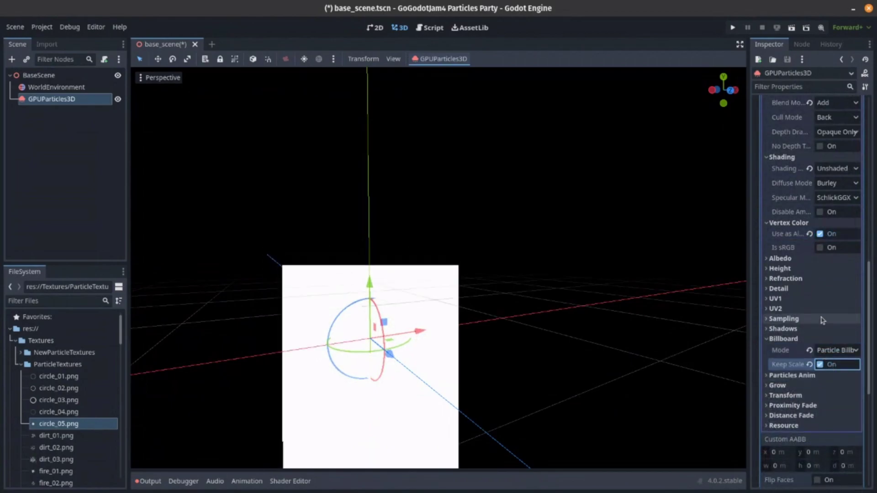
scroll(822, 320, up, 15)
- Set the process material's gravity Y to 0 so particles stop falling
click(840, 254)
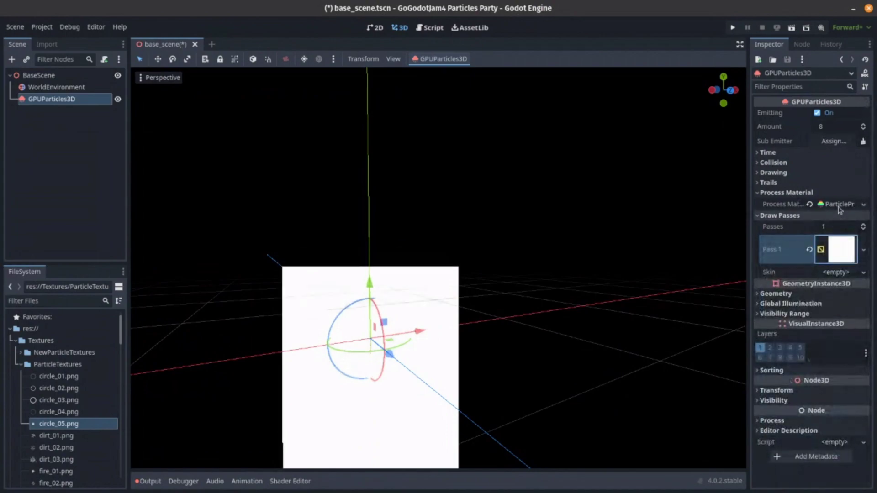
click(838, 206)
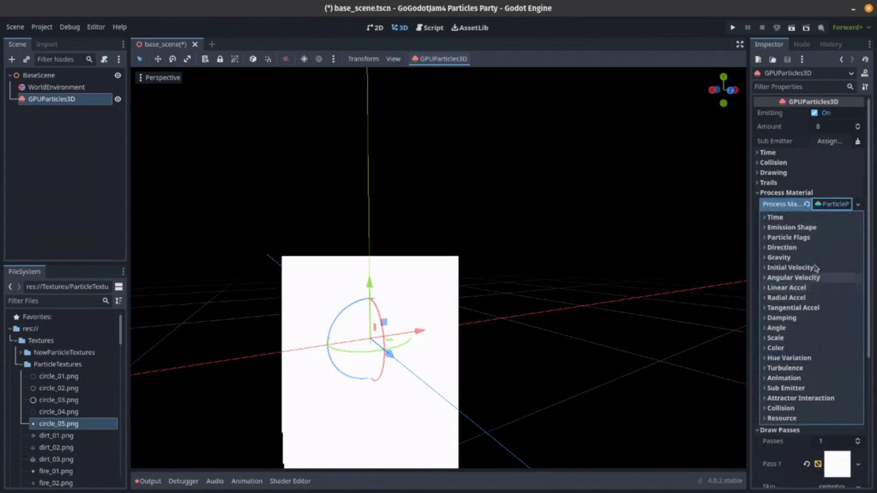
click(795, 257)
click(822, 281)
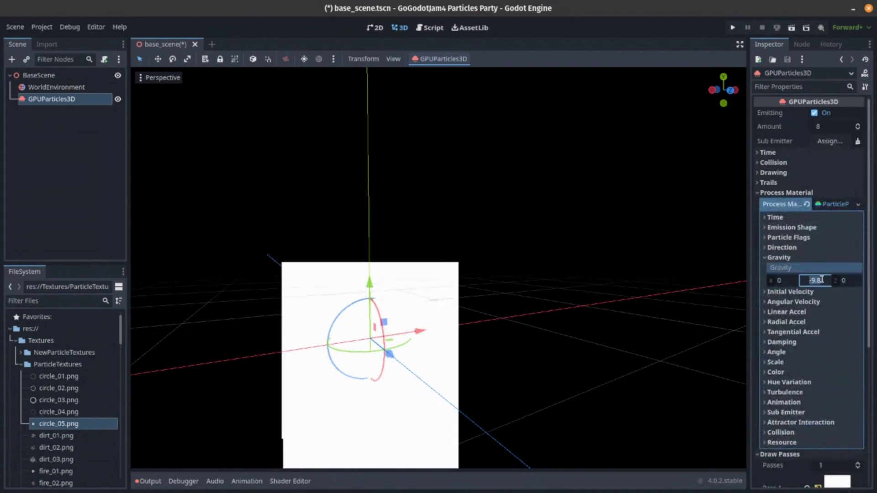
text(0)
key(Return)
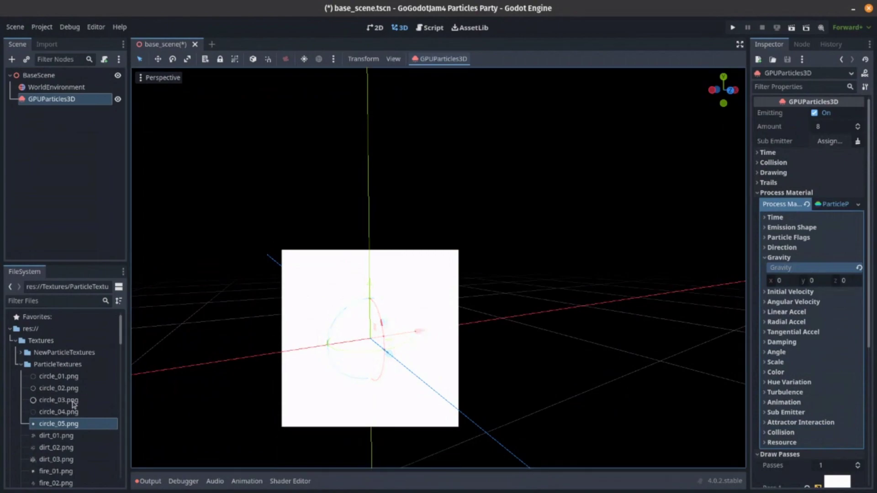
- Preview the circle_01–05.png textures, pick EnergyHoop.png, and reselect GPUParticles3D
click(73, 401)
click(75, 377)
click(75, 389)
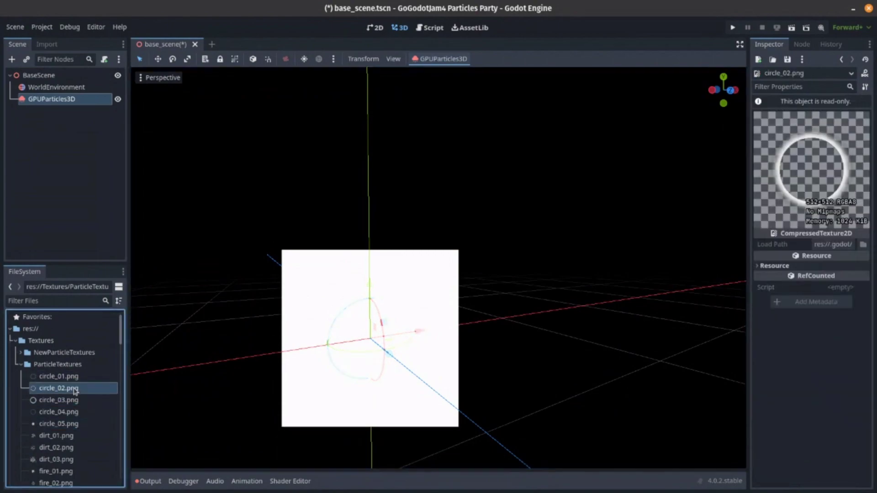
click(73, 379)
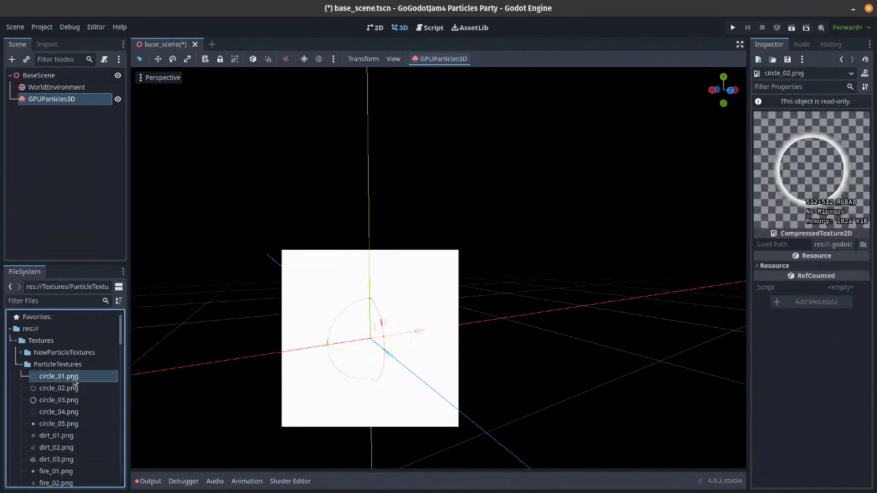
click(62, 420)
click(64, 403)
click(67, 414)
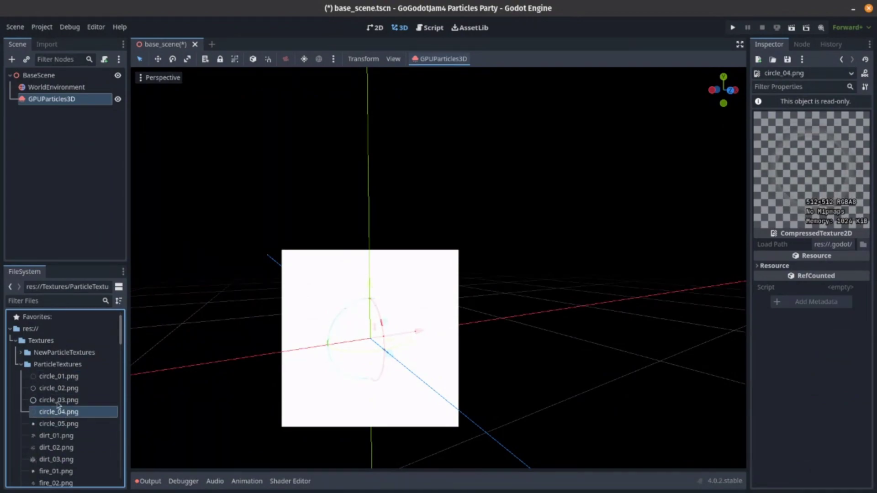
click(21, 354)
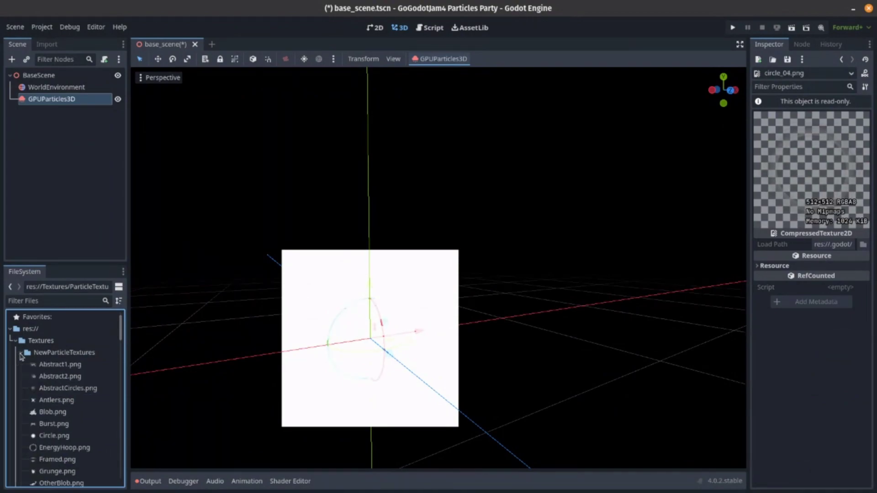
click(64, 446)
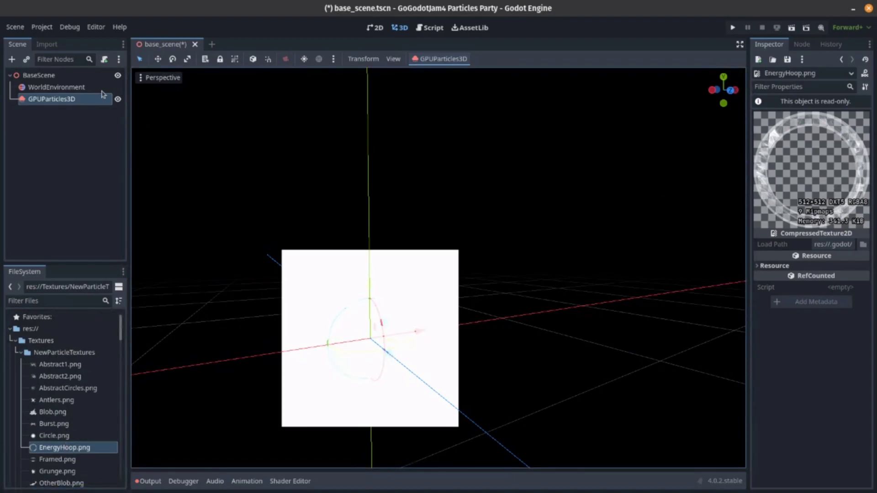
click(79, 101)
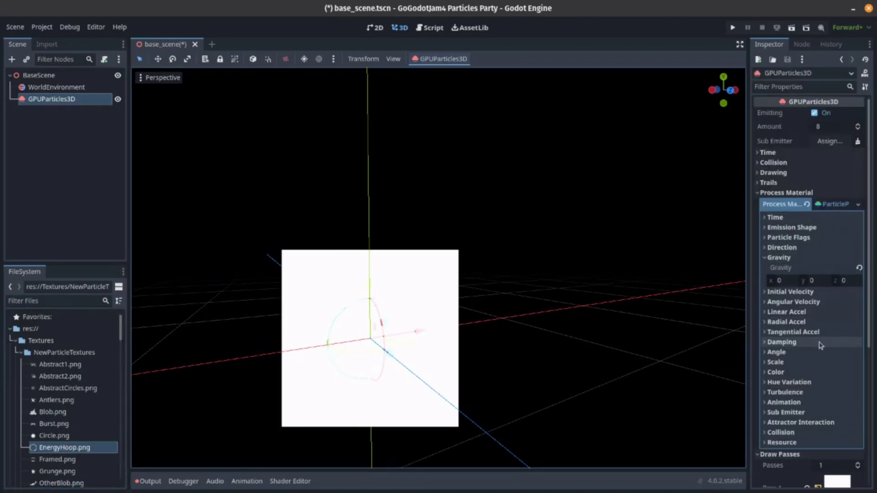
- Apply EnergyHoop.png as the Pass 1 material's Albedo texture
scroll(820, 345, down, 5)
click(838, 277)
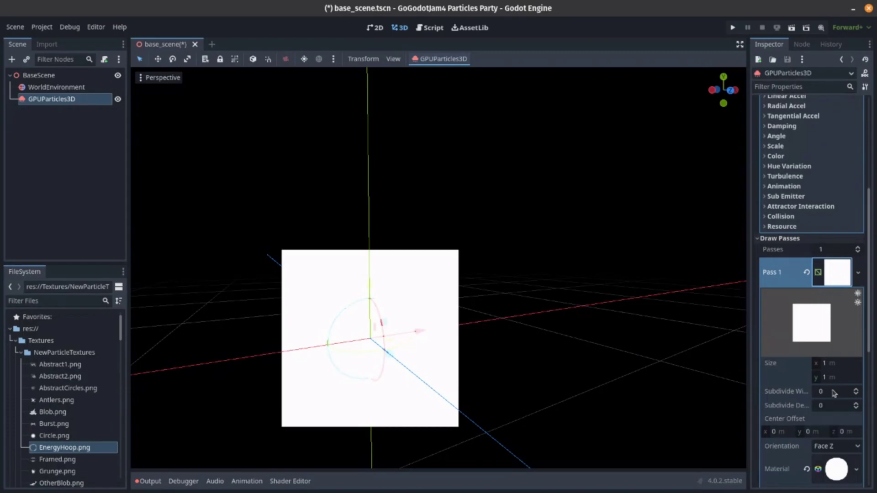
scroll(835, 393, down, 3)
click(836, 323)
scroll(804, 375, down, 5)
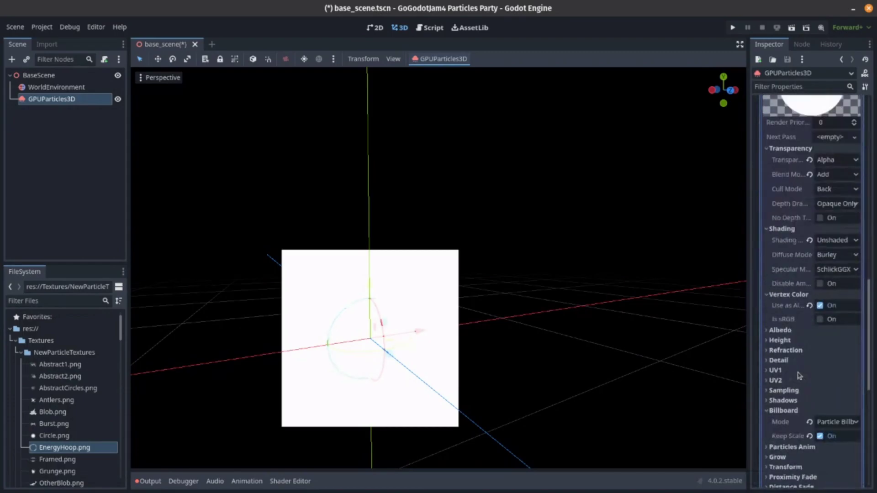
click(780, 330)
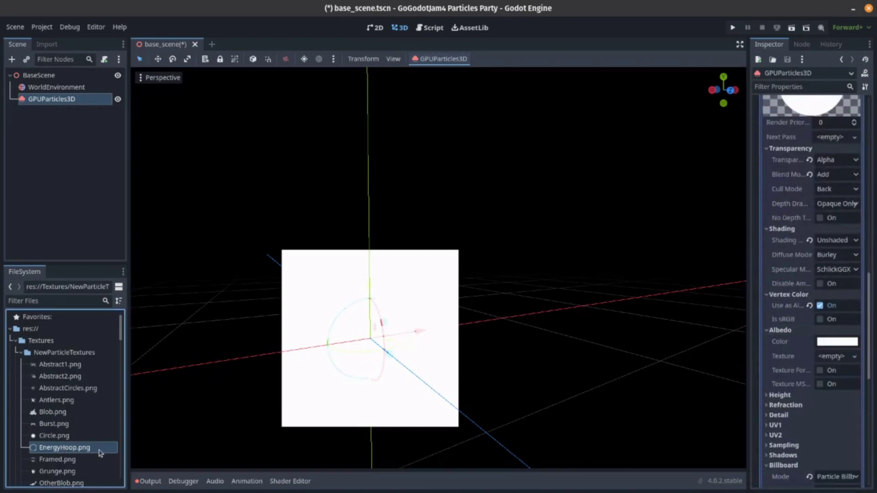
drag(100, 453, 835, 357)
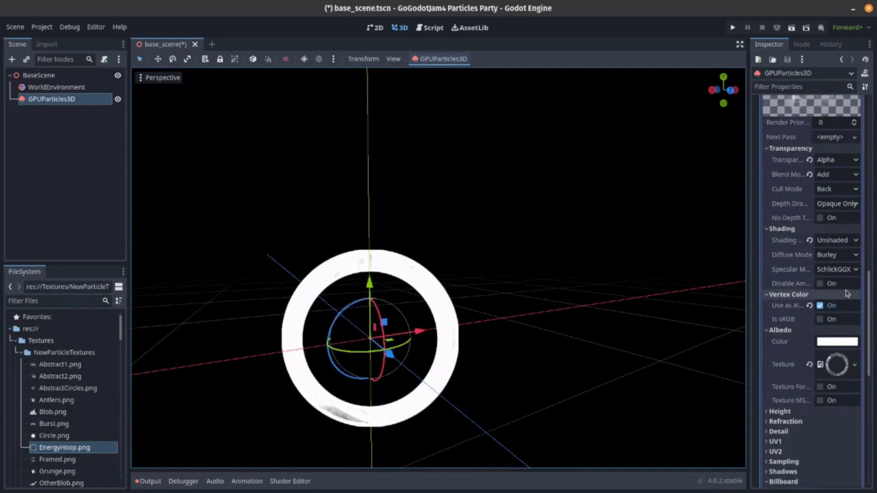
- Set the particle Amount to 1 and orbit slightly around the ring
scroll(848, 293, up, 15)
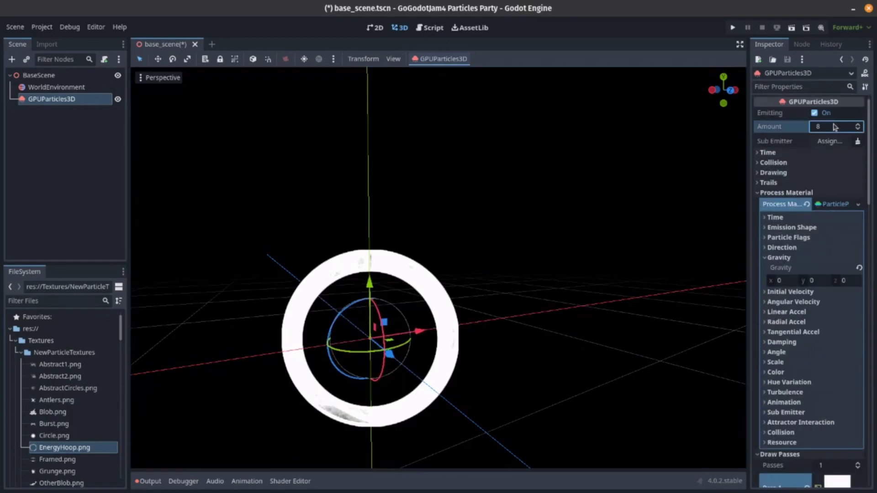
click(834, 126)
text(1)
key(Return)
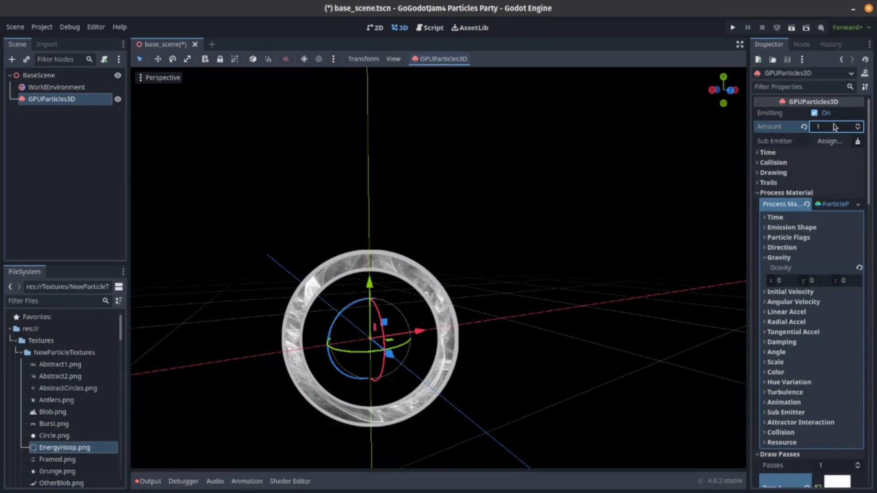
click(613, 283)
middle_drag(613, 283, 617, 268)
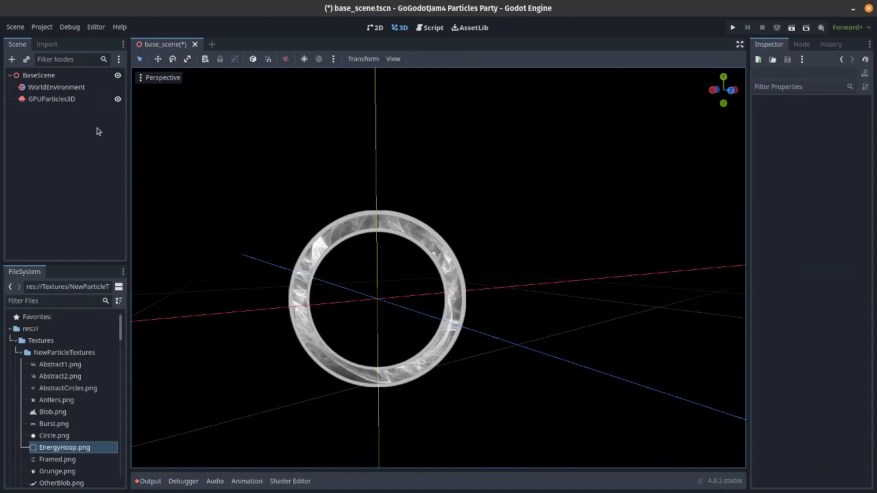
- On GPUParticles3D, set the process material's Angle Min to -180 and Angle Max to 180
click(86, 98)
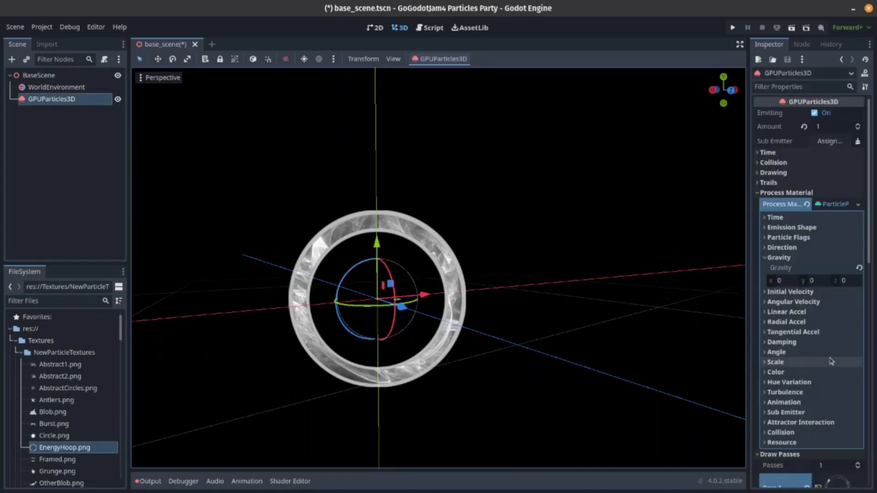
click(850, 352)
click(841, 363)
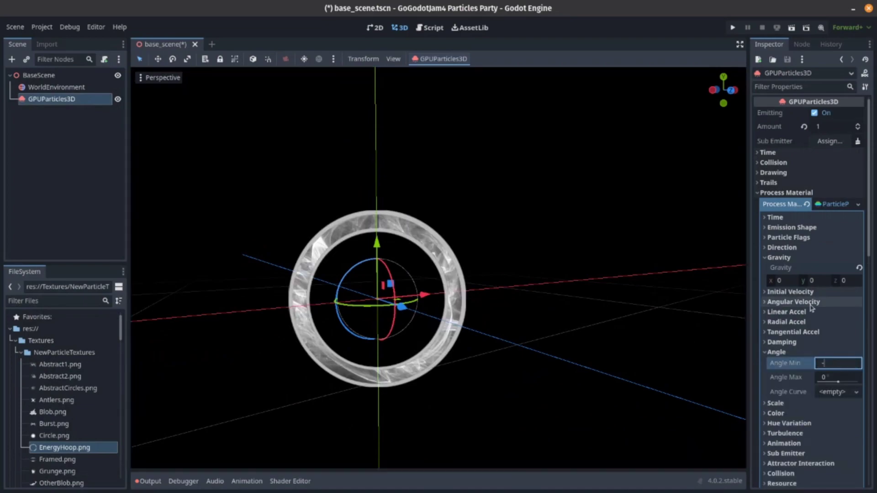
text(360)
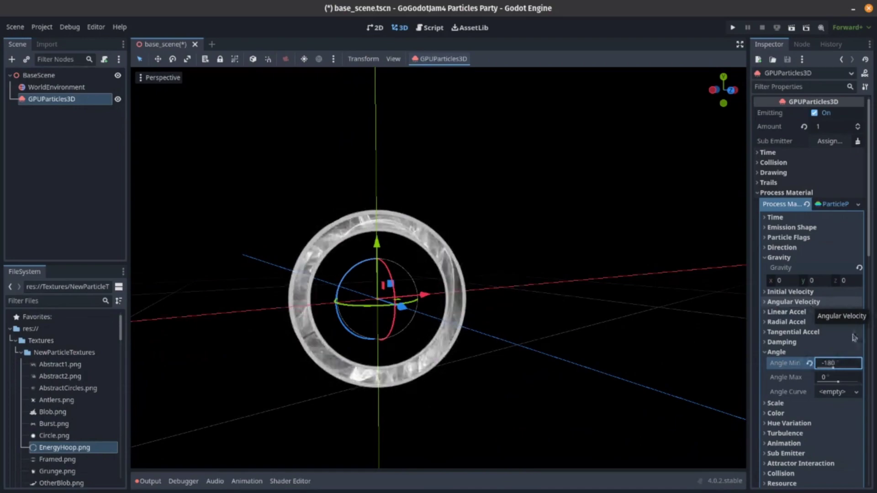
click(851, 376)
text(180)
key(Return)
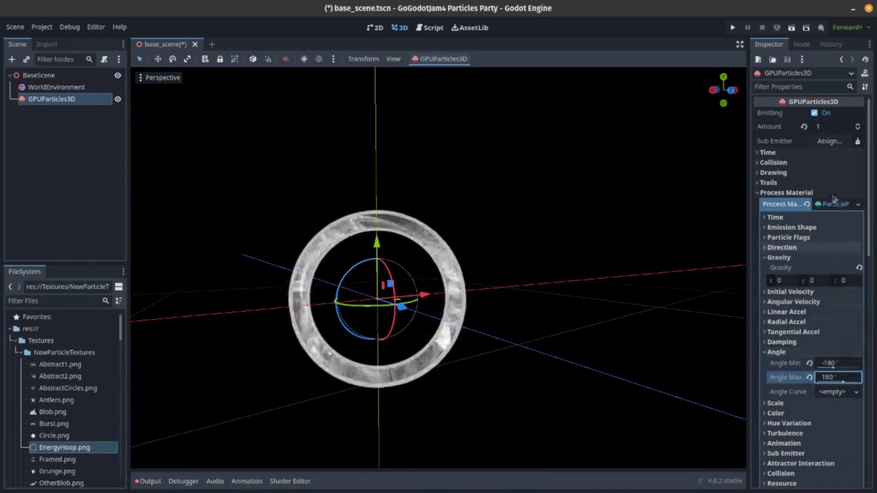
scroll(805, 366, down, 4)
- Create a new gradient for the particle Color Ramp and open its gradient editor
click(818, 316)
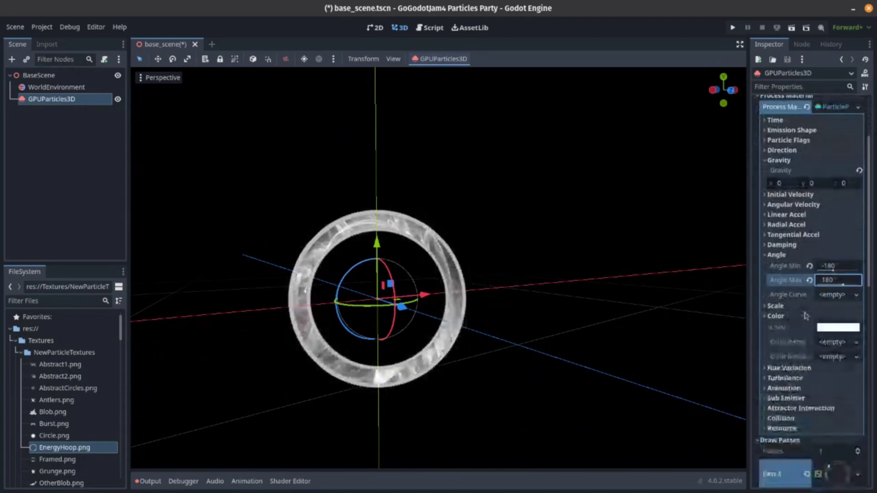
click(833, 342)
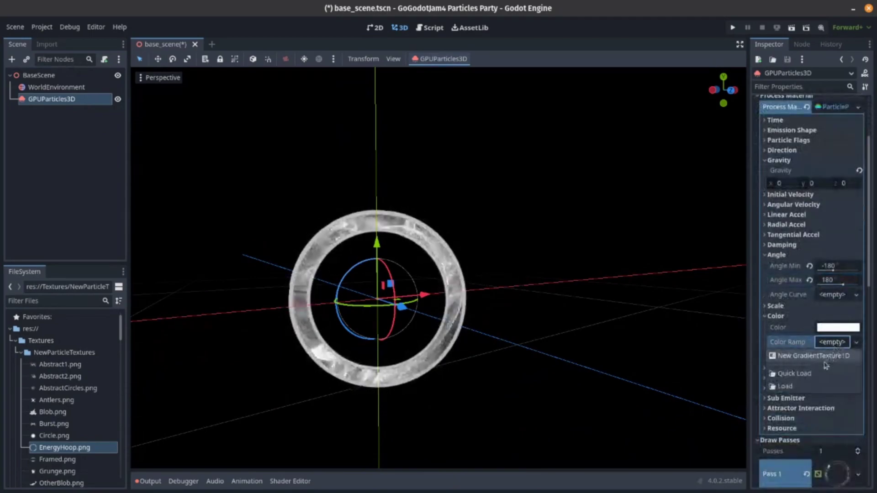
click(813, 356)
click(835, 342)
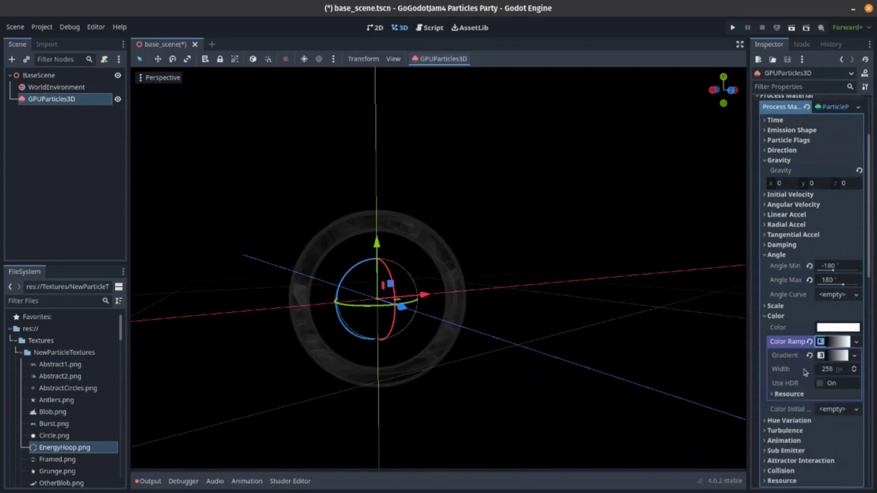
click(834, 356)
- Colour the gradient's left stop pink and its right stop purple 7b4b80
click(773, 384)
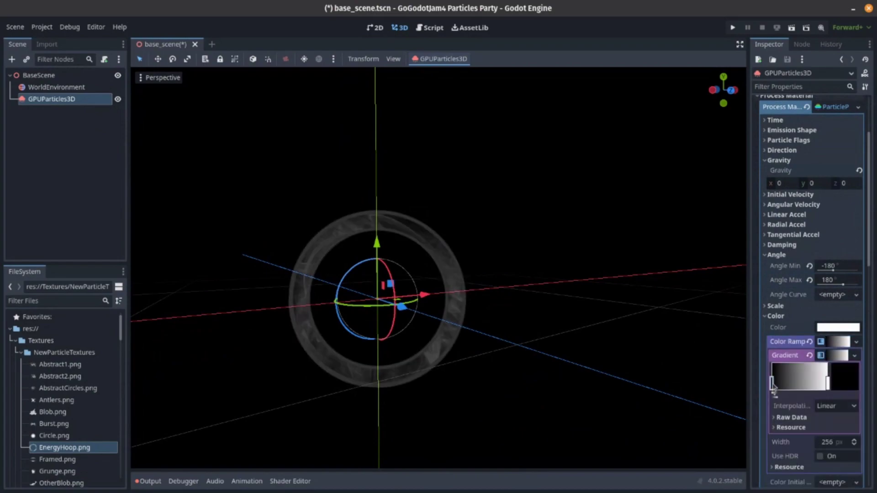
click(851, 384)
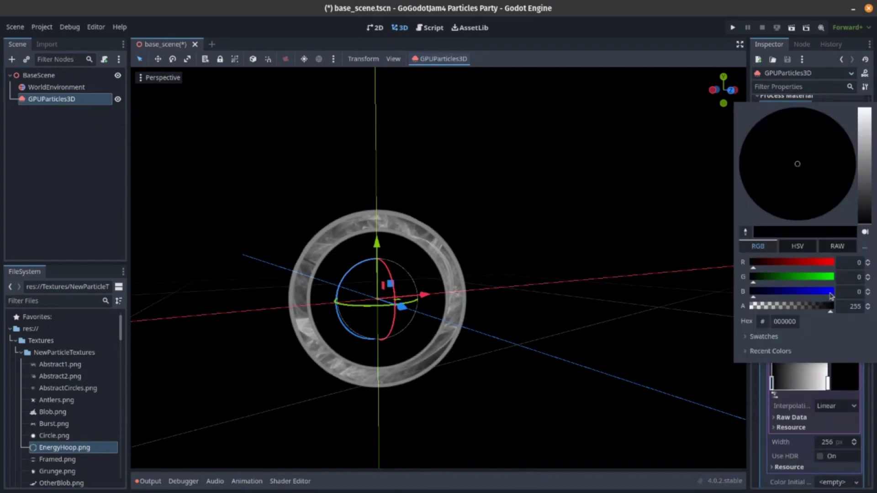
click(779, 340)
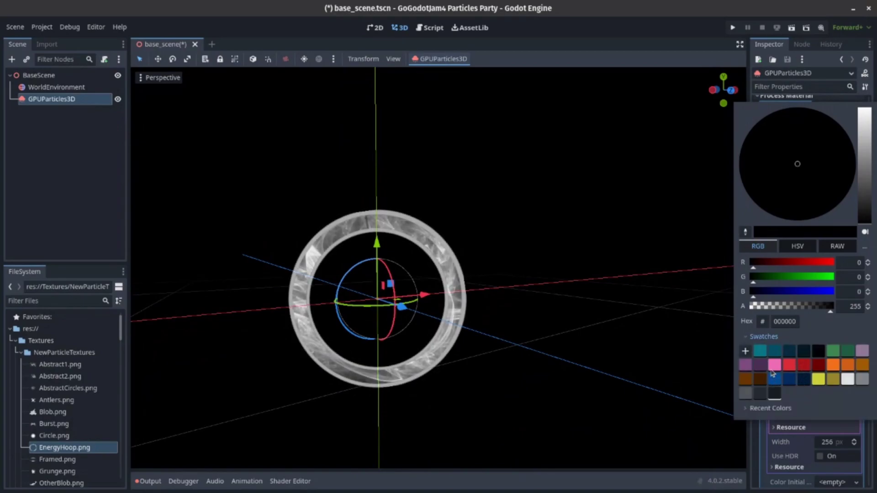
click(775, 365)
click(666, 33)
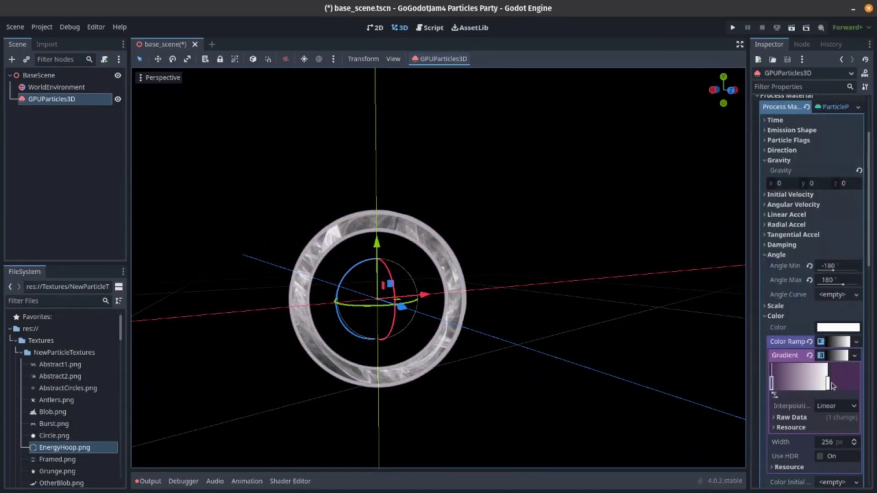
click(828, 384)
click(845, 384)
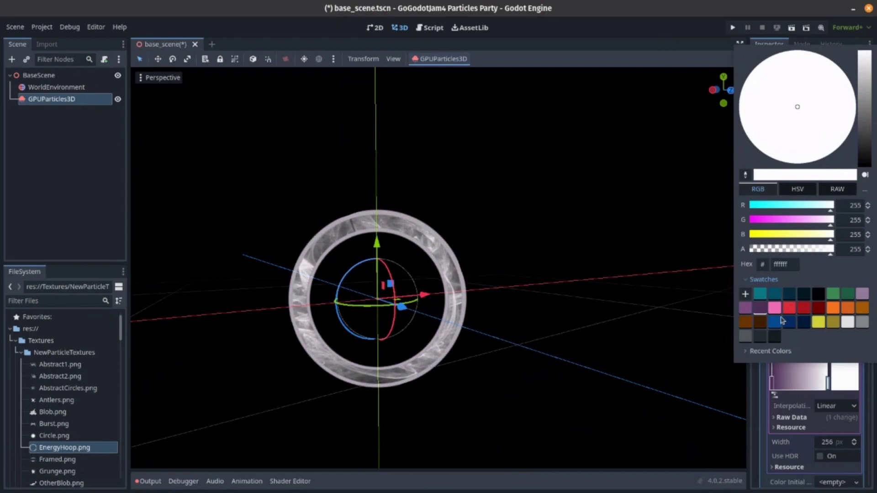
click(745, 313)
click(672, 113)
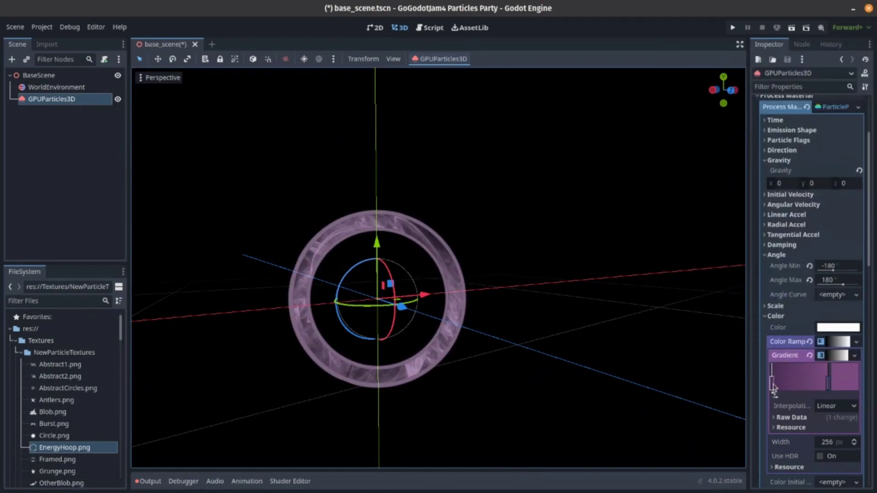
- Add a fully transparent colour stop at the gradient's left edge
drag(773, 387, 779, 385)
click(772, 386)
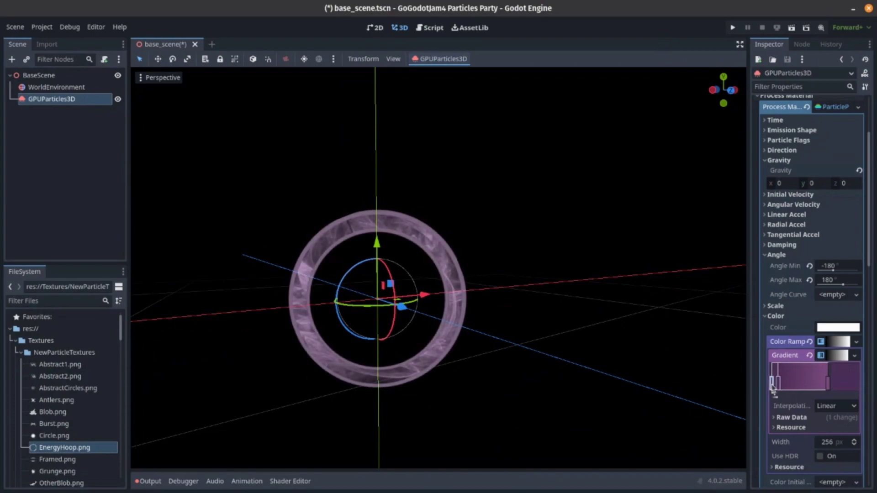
click(850, 384)
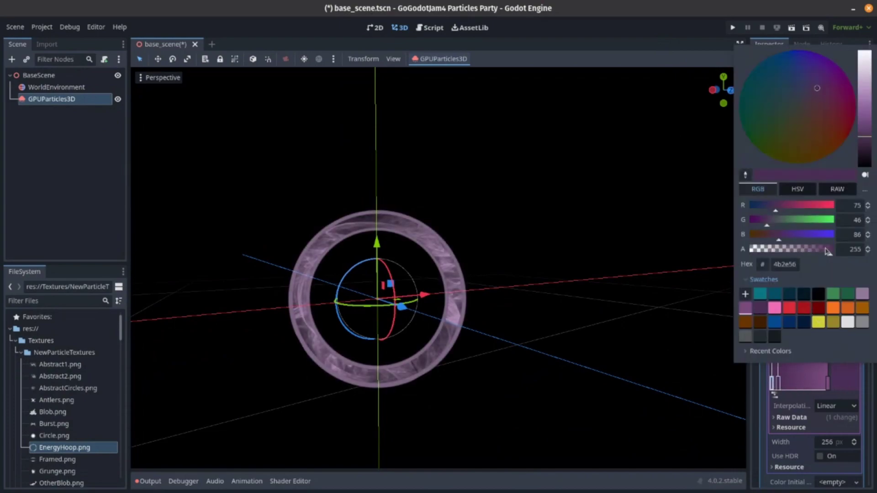
drag(827, 251, 716, 253)
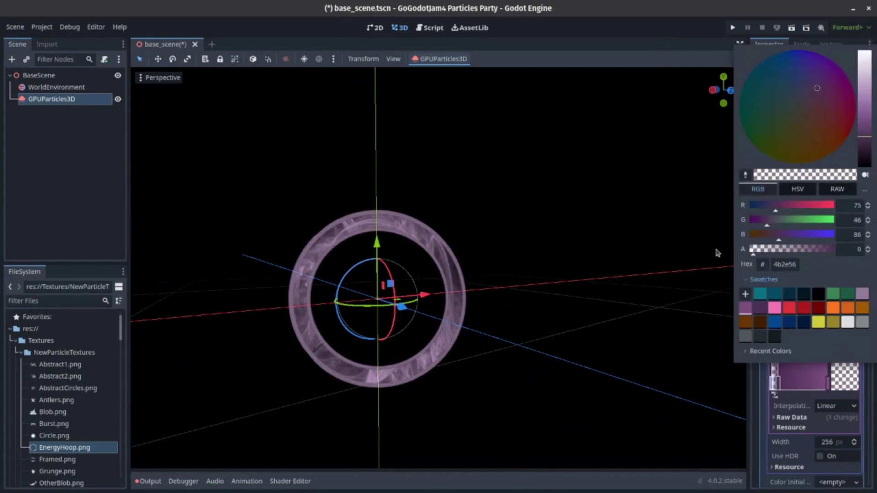
click(610, 55)
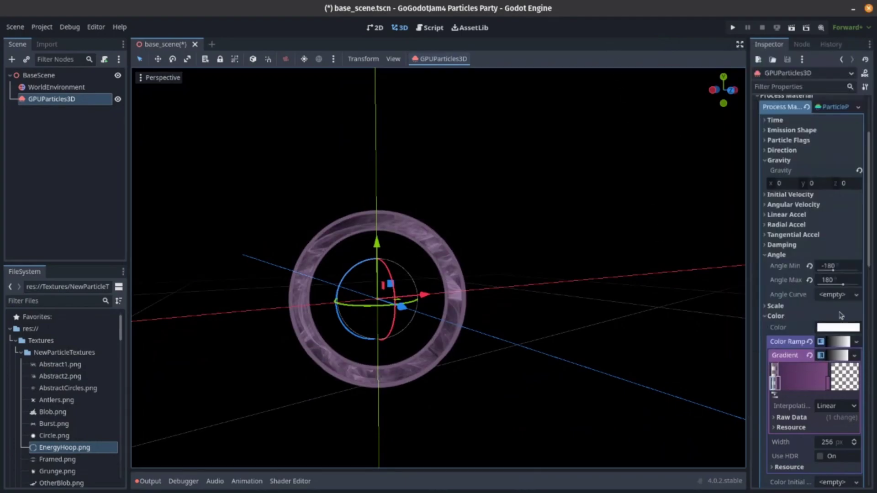
- Check the stops near the right end and move the right stop slightly left
double_click(828, 387)
click(827, 387)
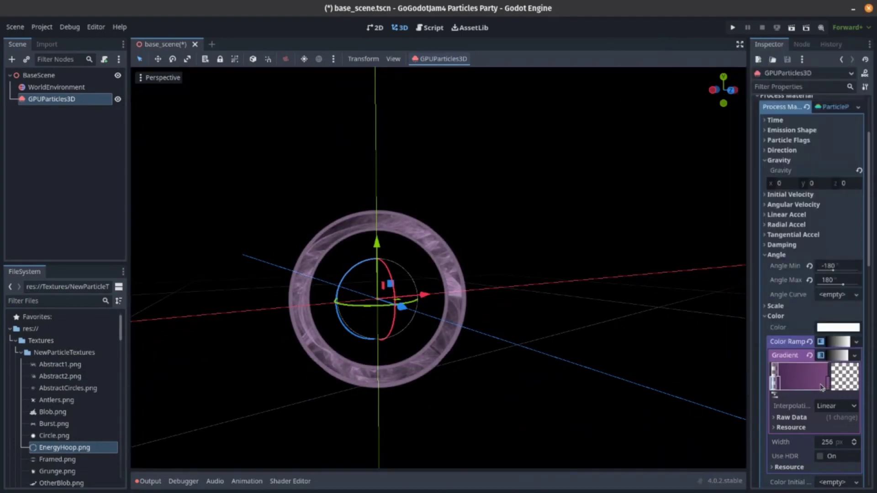
click(825, 387)
double_click(823, 386)
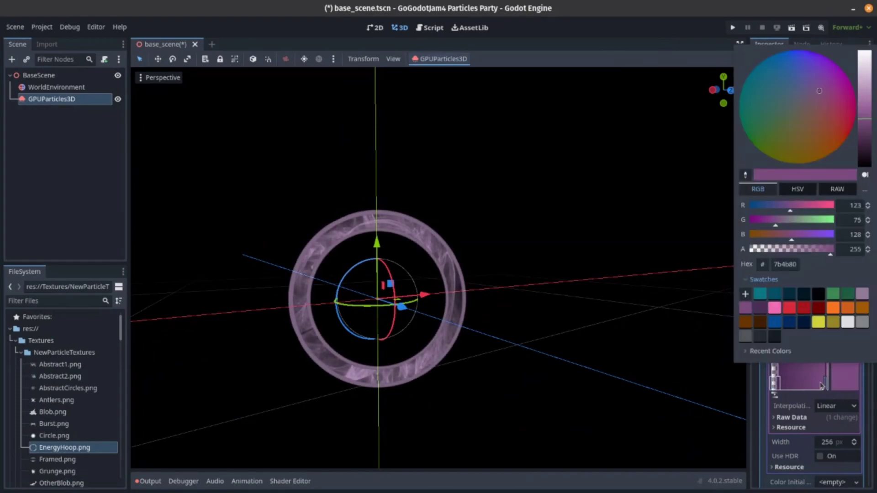
click(828, 387)
drag(828, 387, 818, 387)
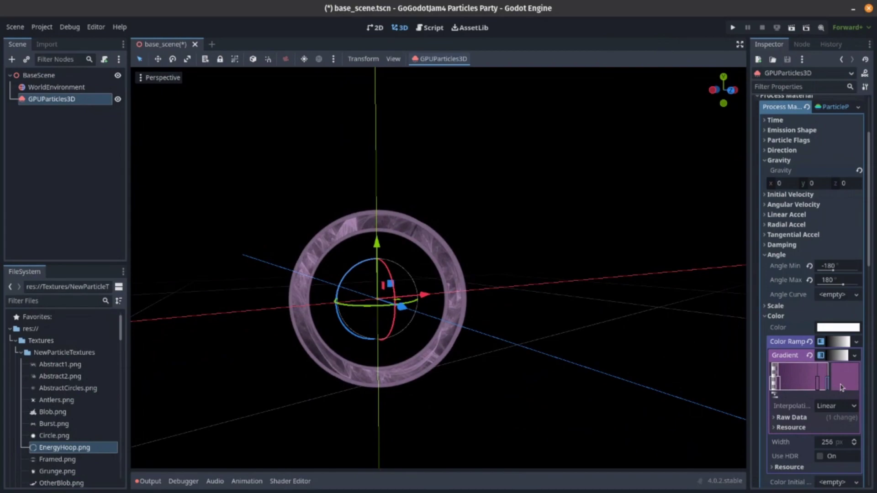
- Make the gradient's end stop pink and fully transparent
click(842, 388)
drag(818, 250, 735, 255)
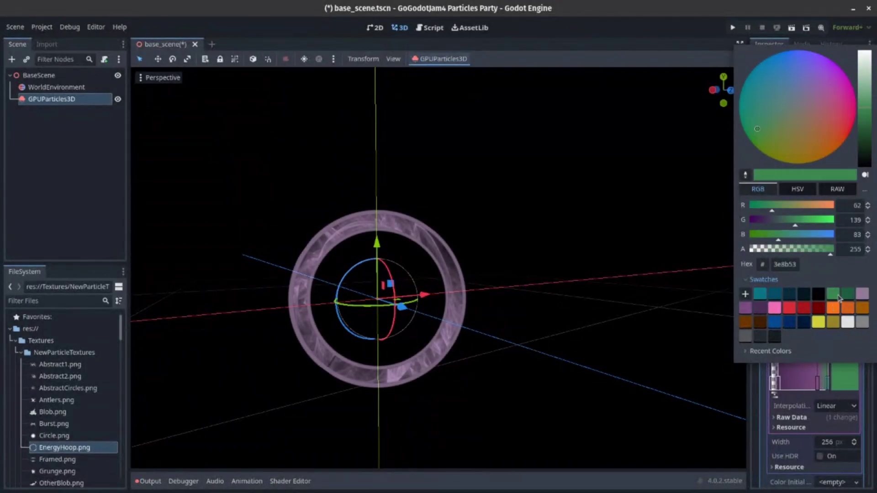
click(833, 295)
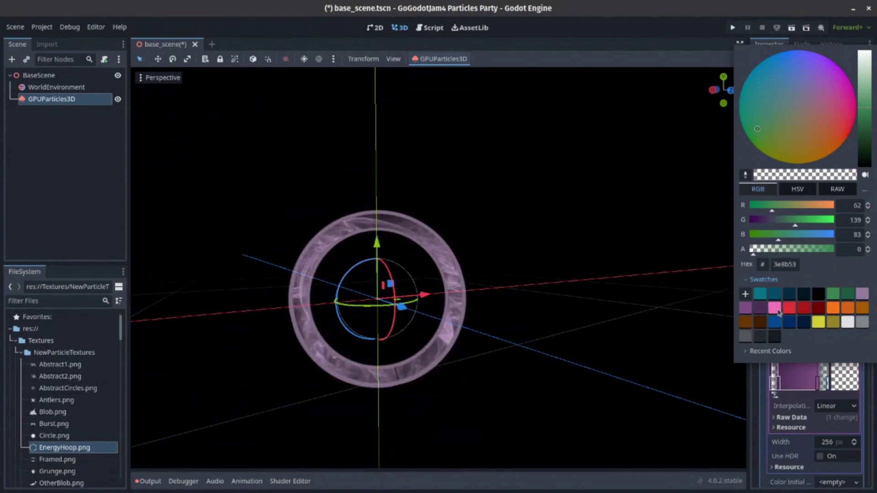
click(779, 312)
drag(826, 254, 716, 233)
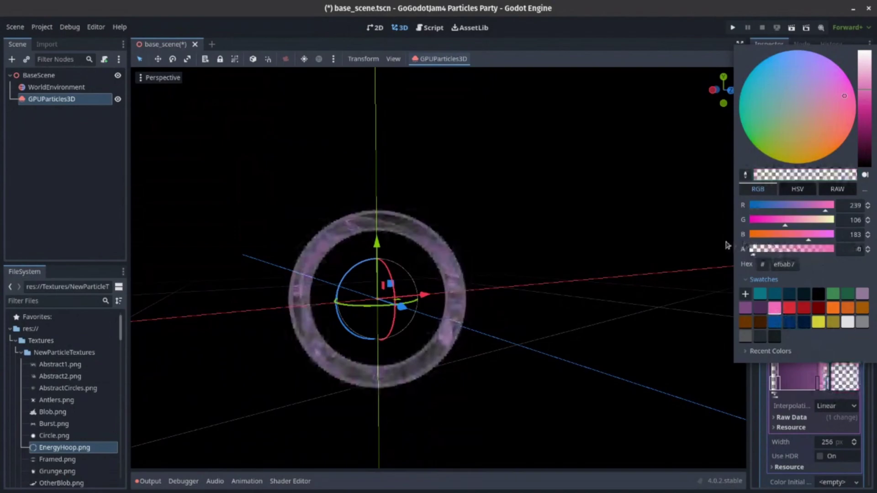
click(676, 47)
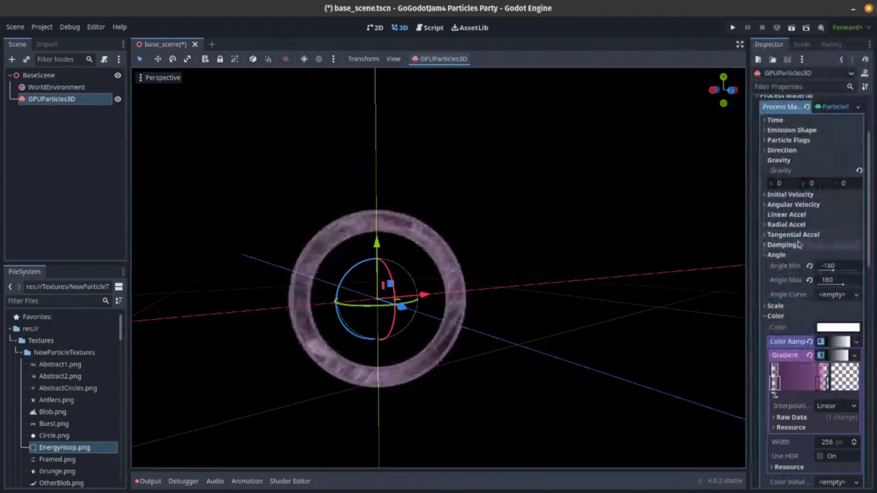
- Set the particle Amount to 8
scroll(799, 244, up, 3)
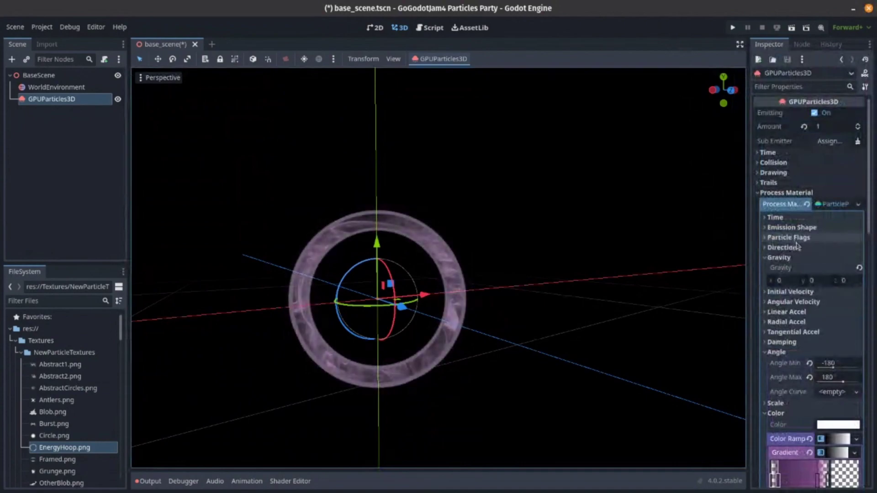
click(830, 125)
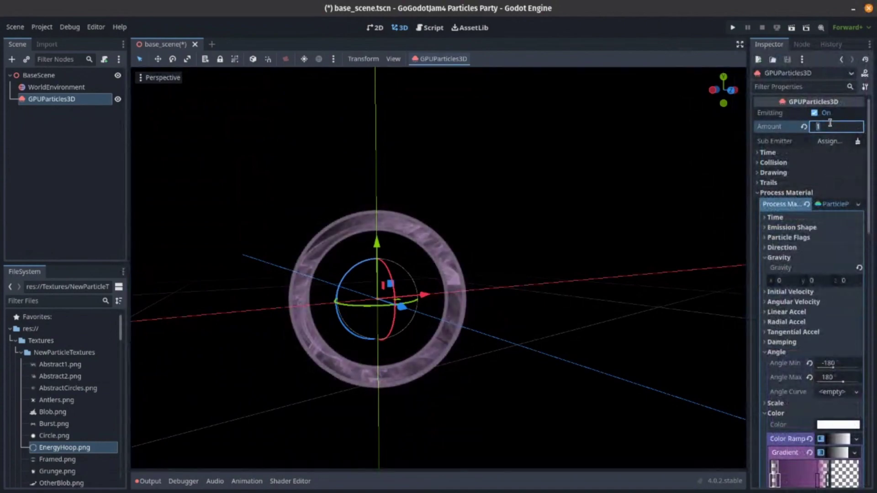
text(8)
key(Return)
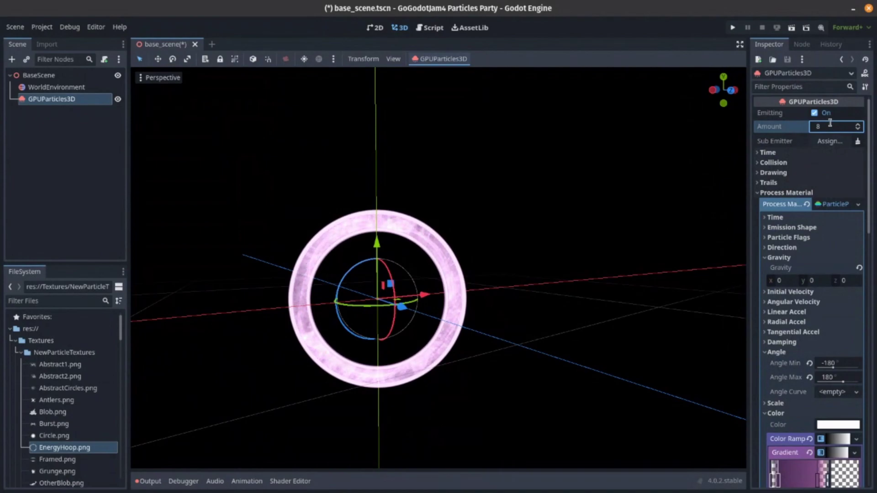
- Preview the circle_03 and light_03 textures and apply light_03 to the particle material
scroll(817, 238, down, 6)
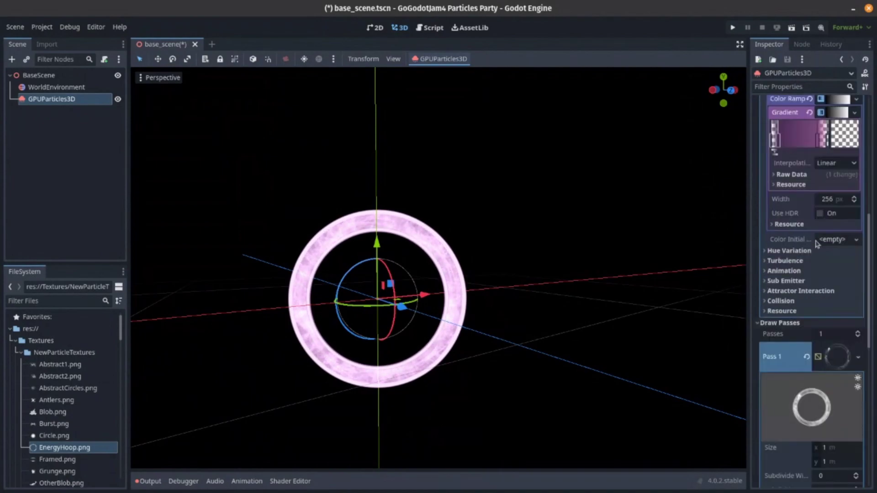
scroll(61, 394, down, 10)
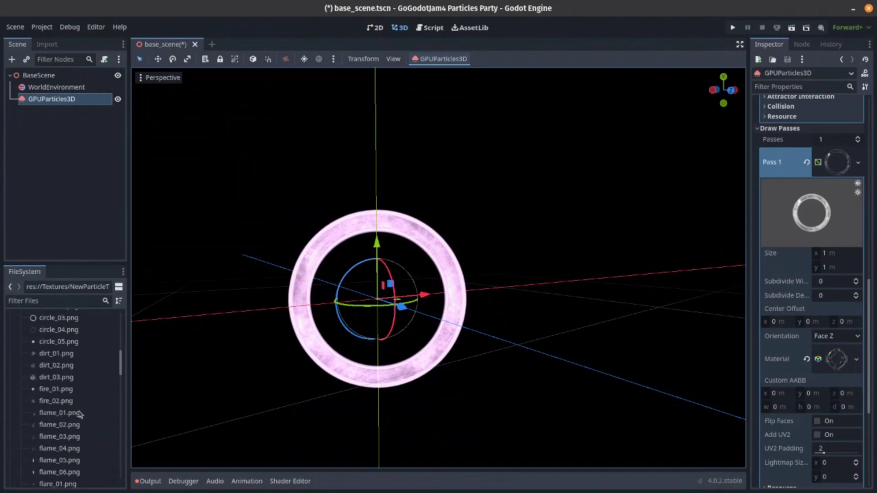
scroll(61, 394, up, 3)
click(59, 364)
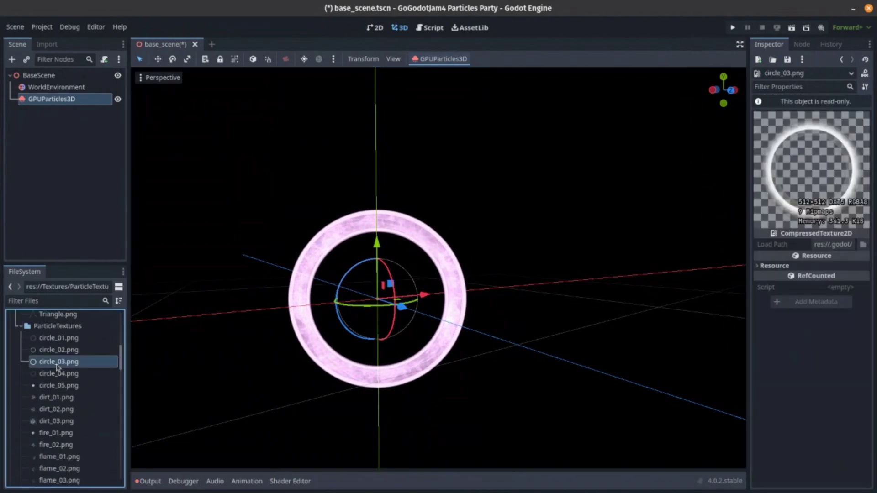
scroll(64, 399, down, 4)
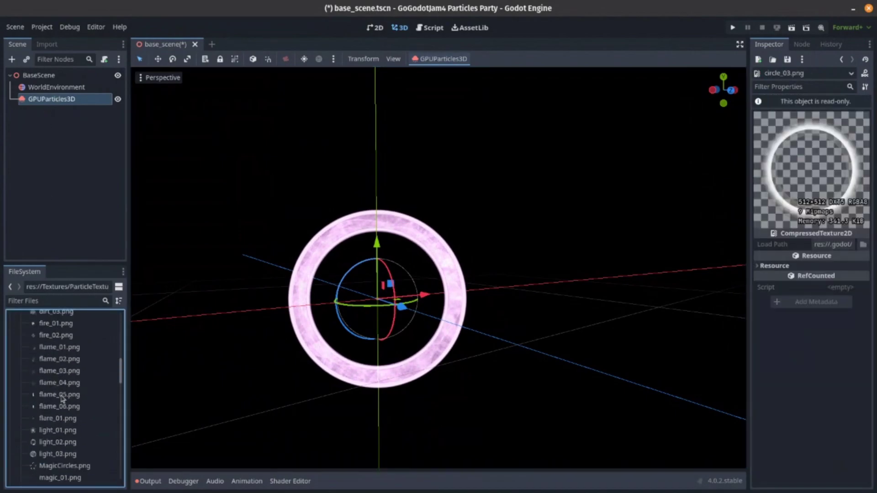
click(63, 433)
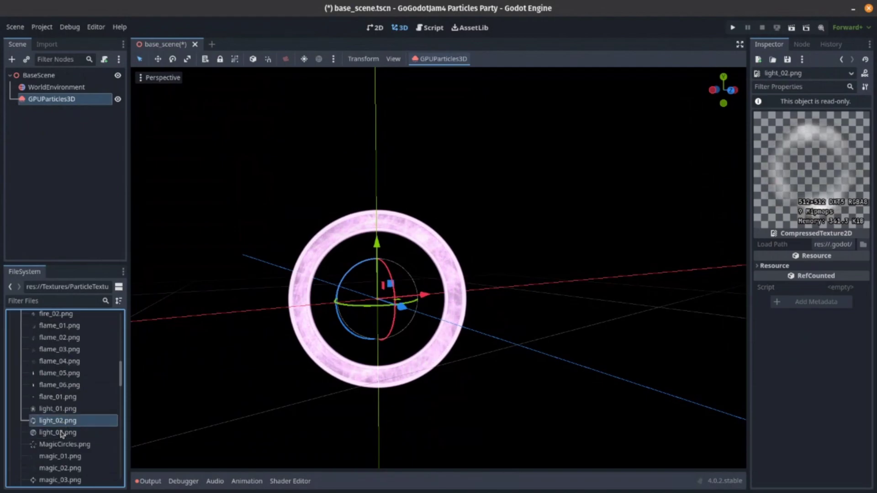
click(51, 100)
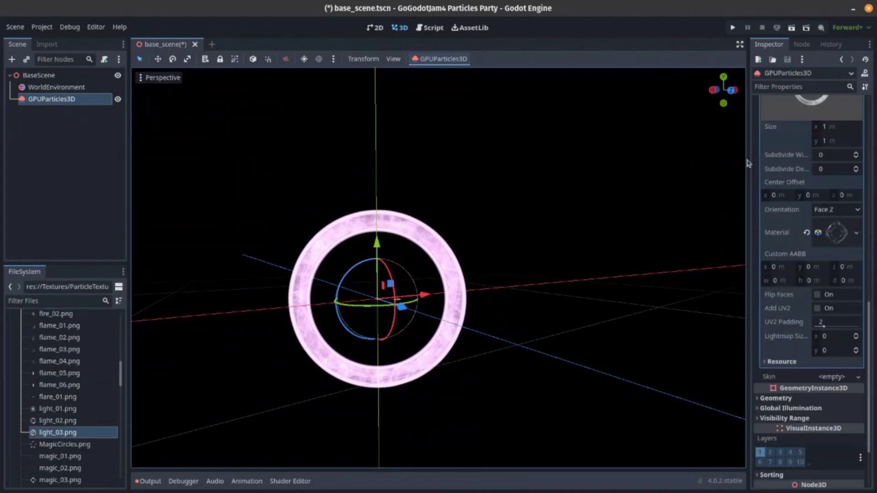
drag(85, 434, 838, 235)
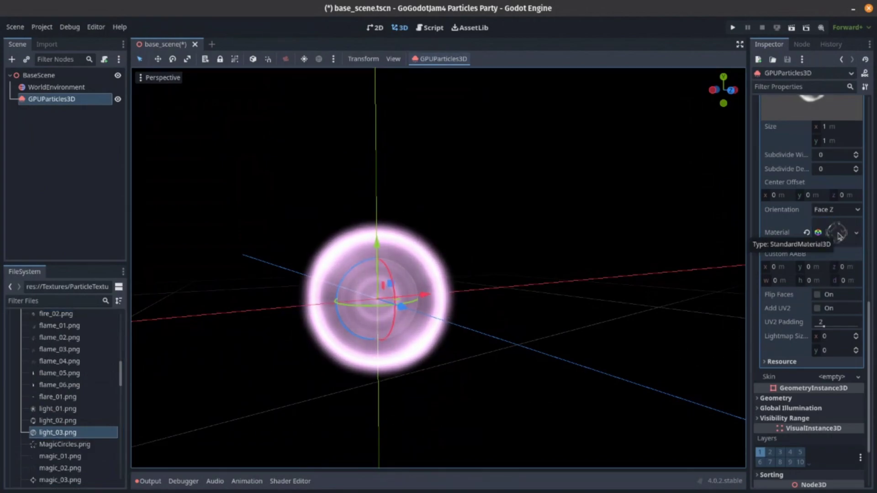
- Switch the particle material's texture to light_02, then to light_01.png
drag(57, 421, 842, 235)
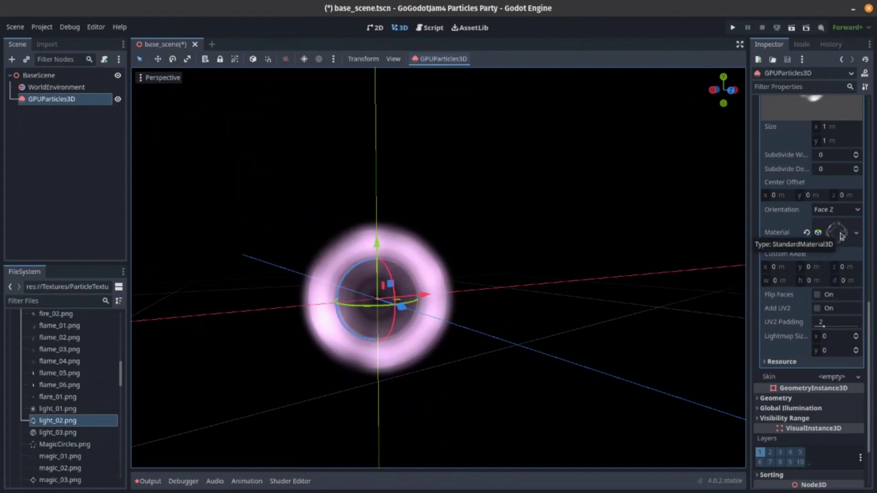
click(96, 135)
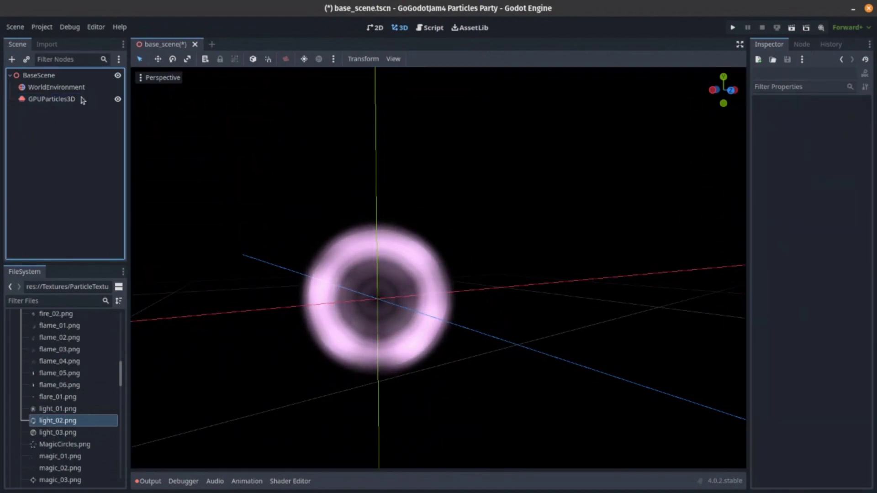
click(57, 410)
click(61, 101)
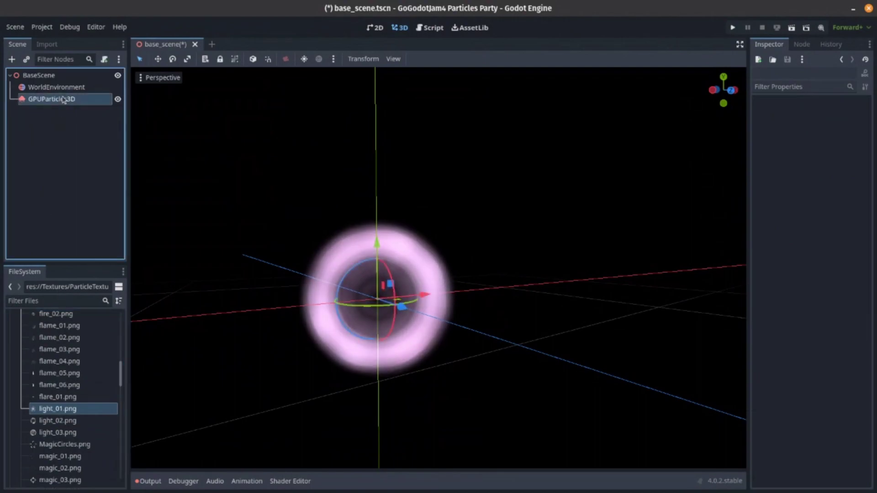
drag(63, 413, 843, 234)
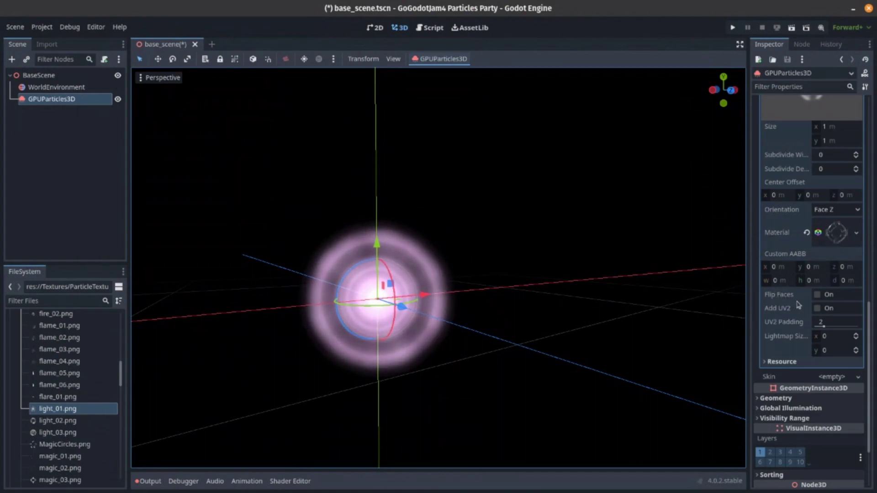
- Set the Pass 1 particle quad size to 2 by 2
scroll(807, 318, up, 8)
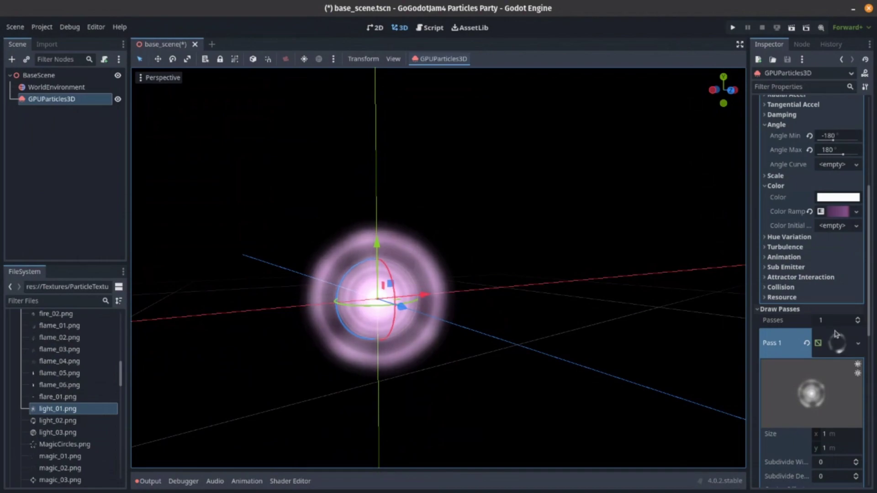
click(838, 343)
click(837, 342)
scroll(843, 347, down, 2)
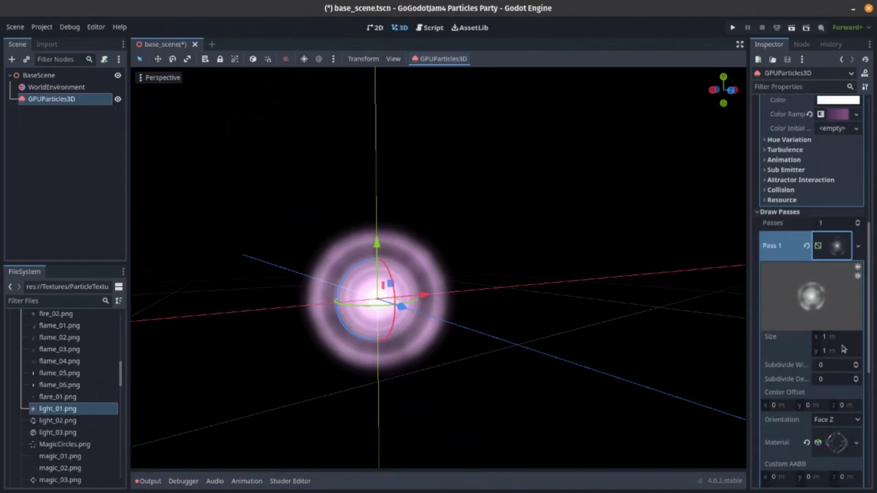
click(843, 339)
text(2)
key(Tab)
text(2)
key(Tab)
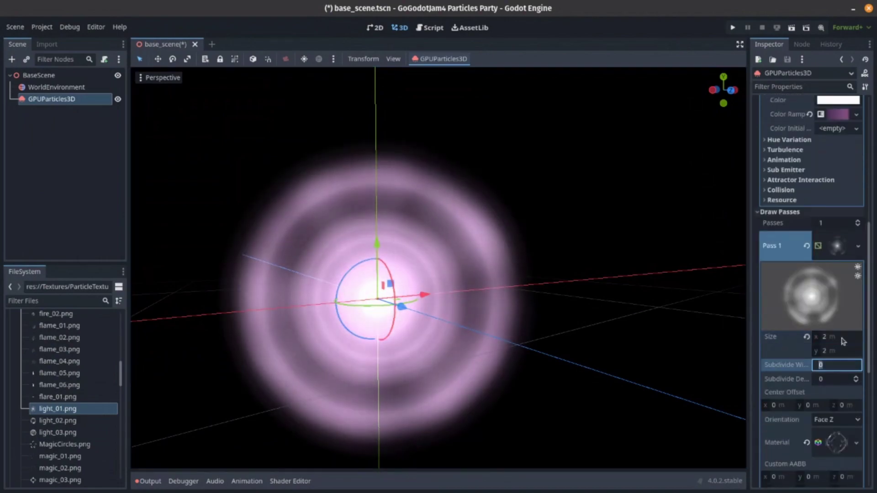
- Orbit to view the particles, test Amount 1, then restore Amount to 8
click(585, 242)
middle_drag(585, 243, 320, 165)
click(52, 99)
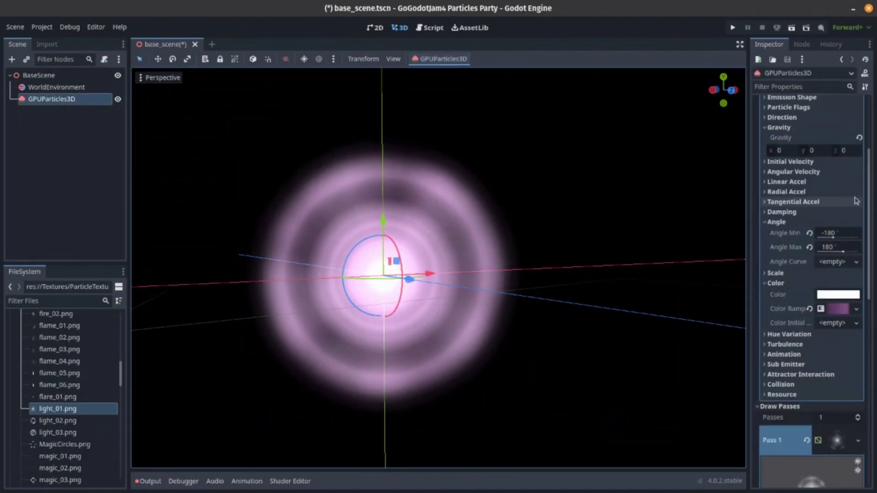
text(1)
key(Return)
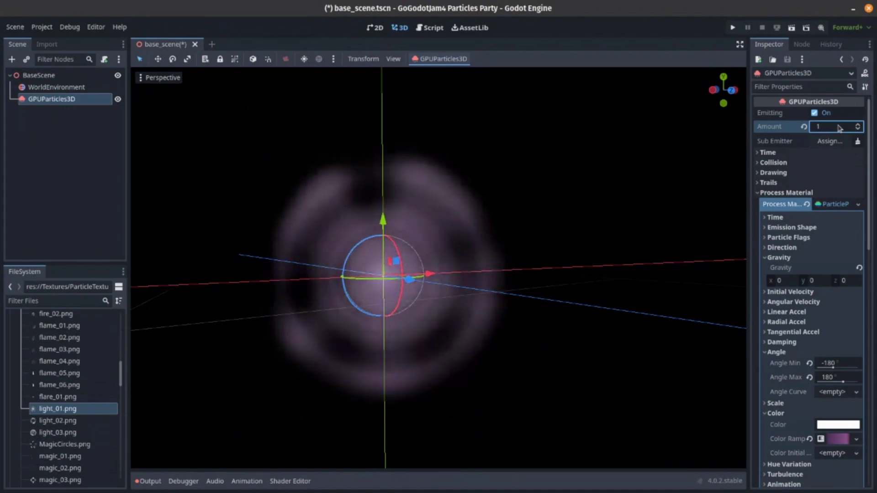
click(840, 128)
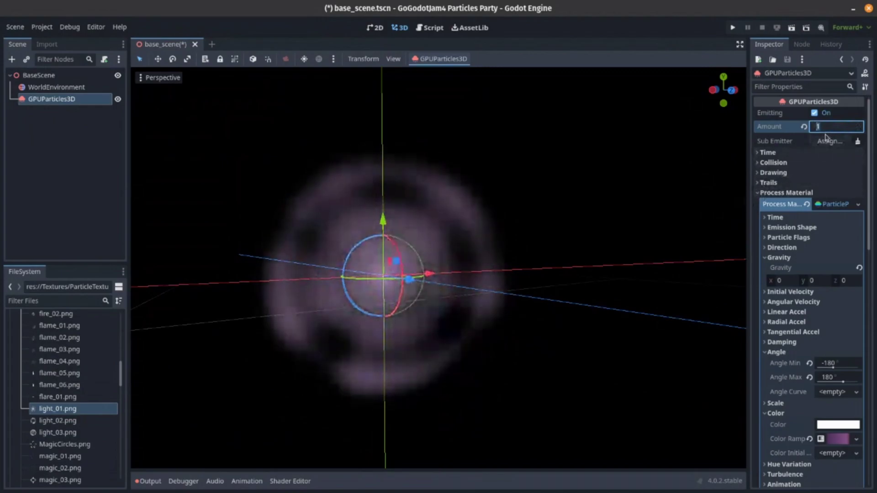
text(8)
key(Return)
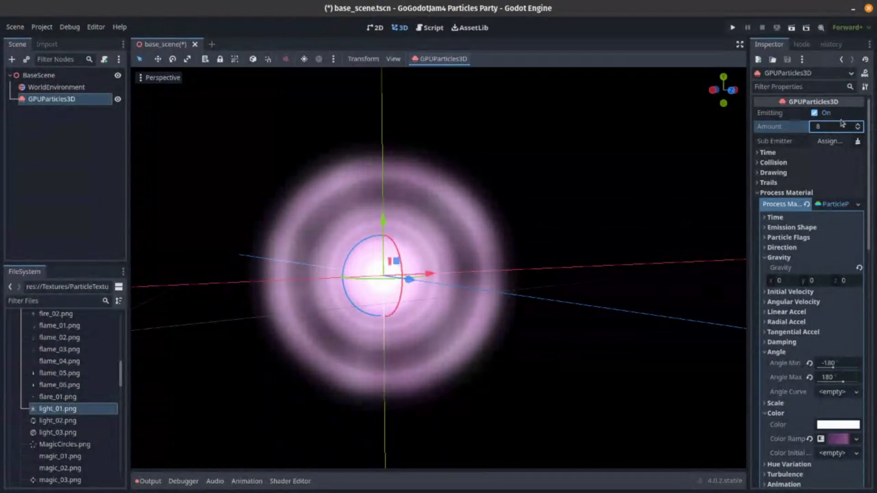
- Try Amount 64, set it back to 8, and collapse the Gravity settings
click(838, 129)
key(Return)
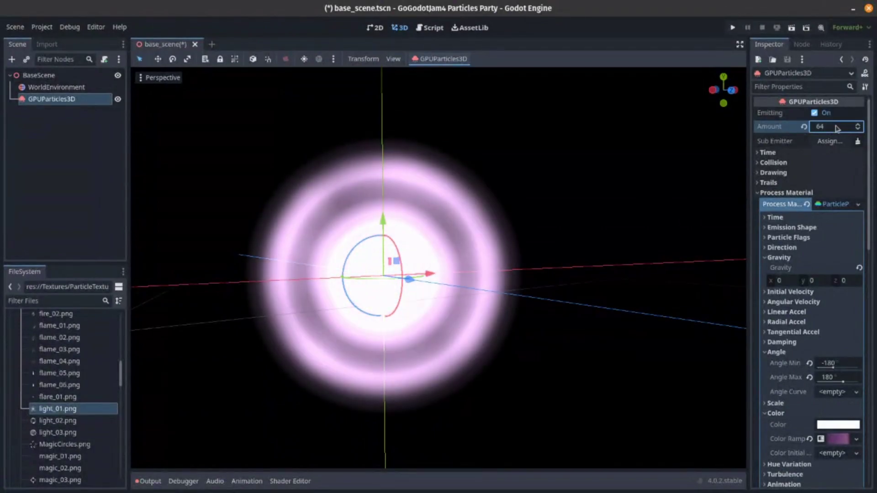
click(838, 129)
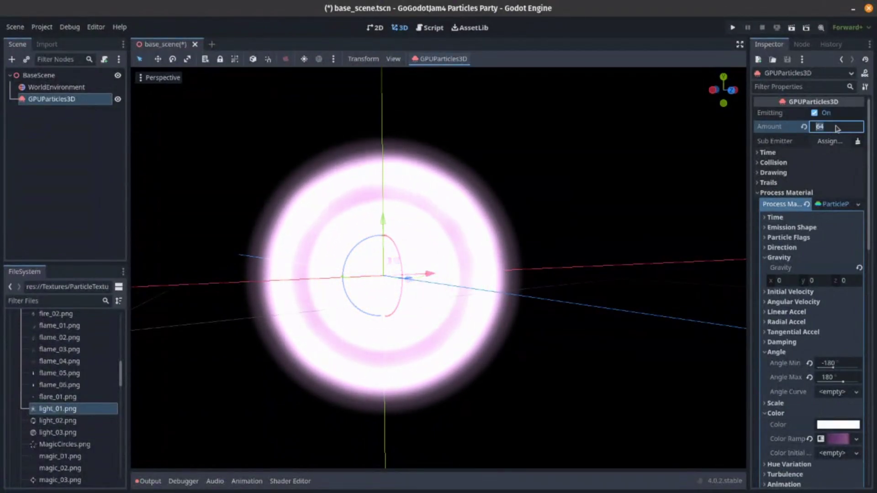
click(837, 129)
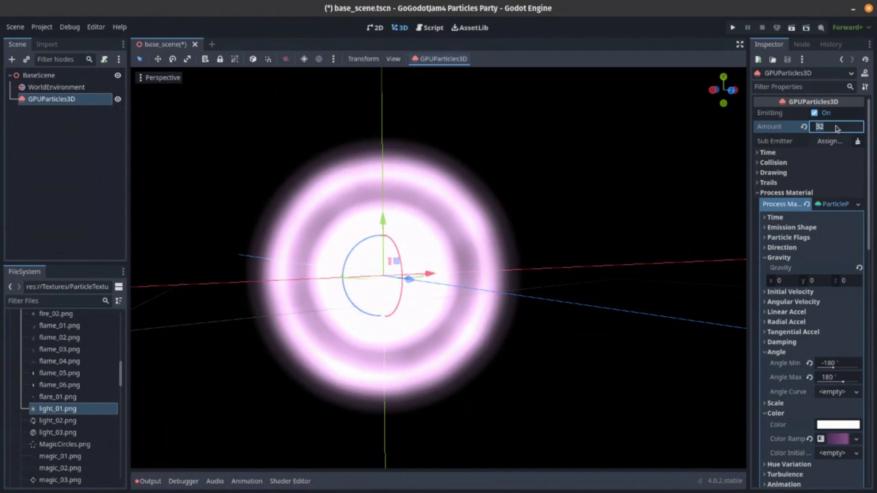
key(Return)
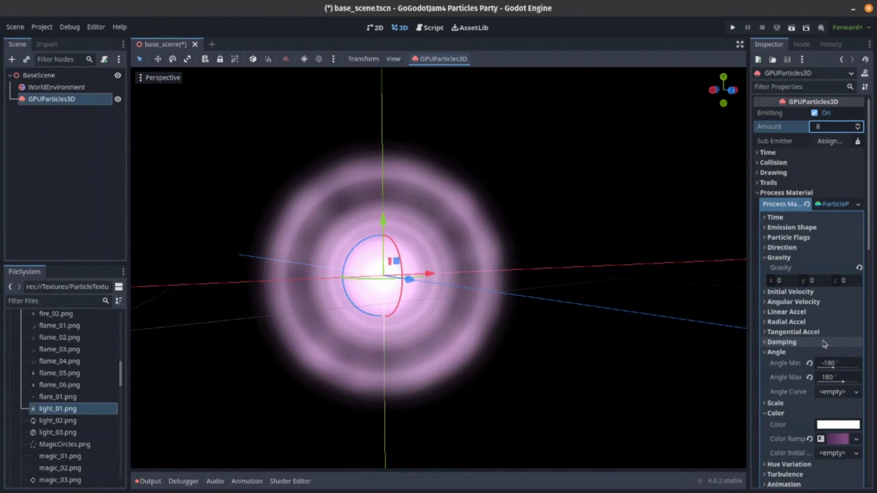
click(791, 259)
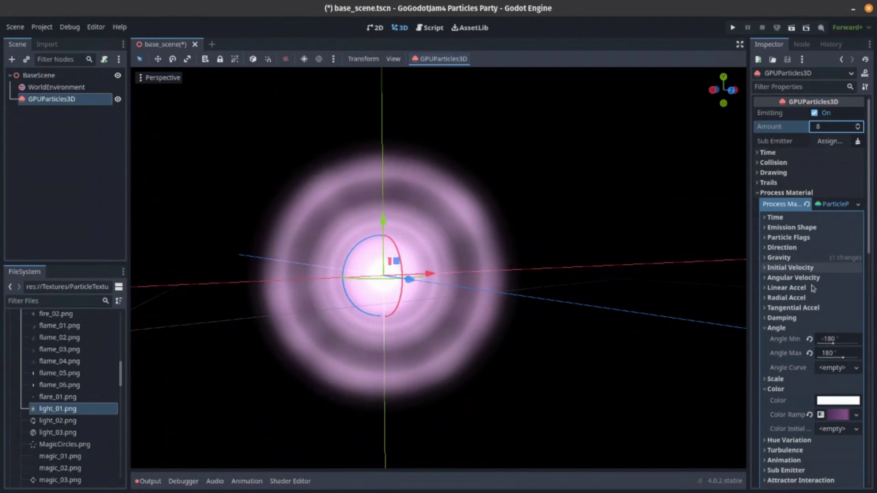
- Give the particles' Scale Curve a new CurveTexture and expand the curve
scroll(813, 297, down, 4)
click(775, 282)
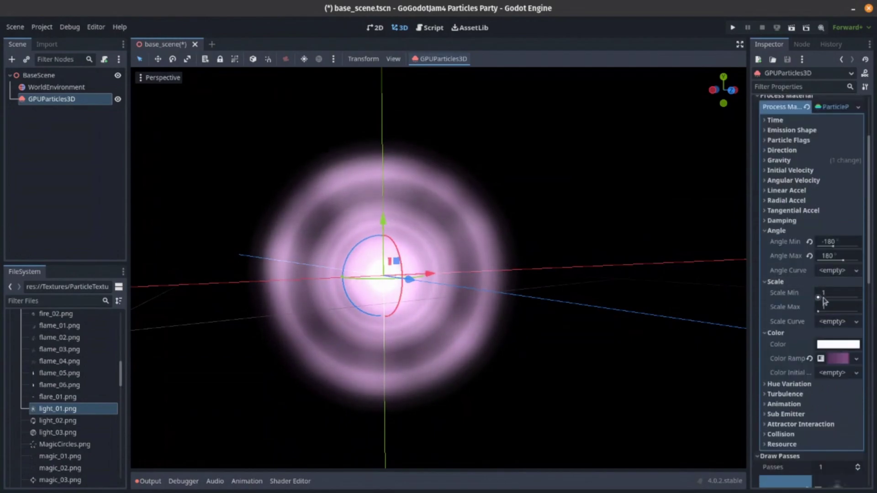
click(830, 322)
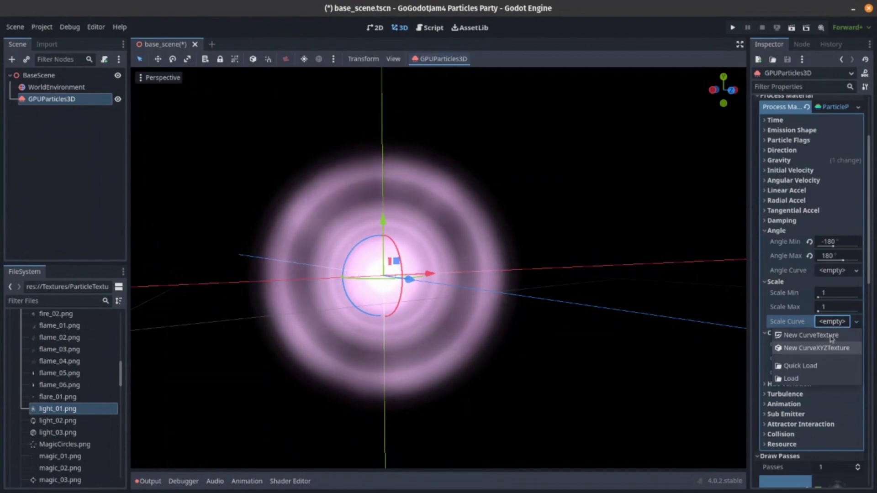
click(830, 337)
click(839, 366)
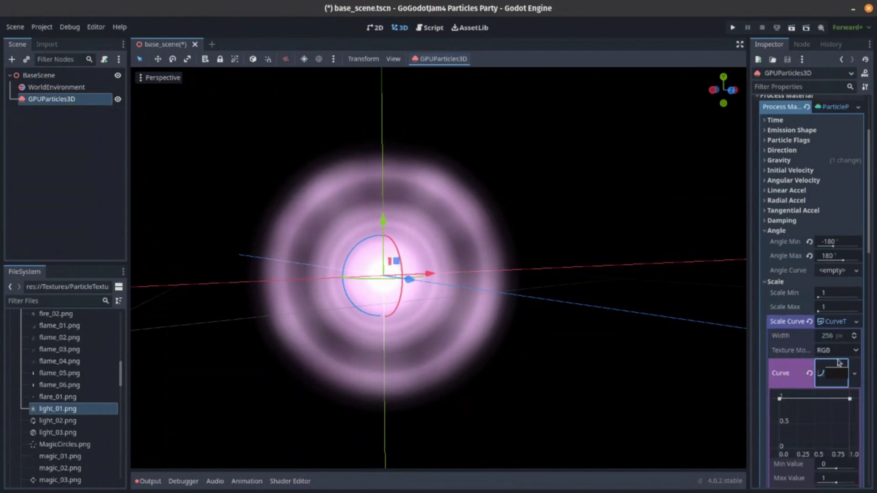
- Add two curve points, lowering the start to about 0.85 and the end to about 0.6
right_click(794, 400)
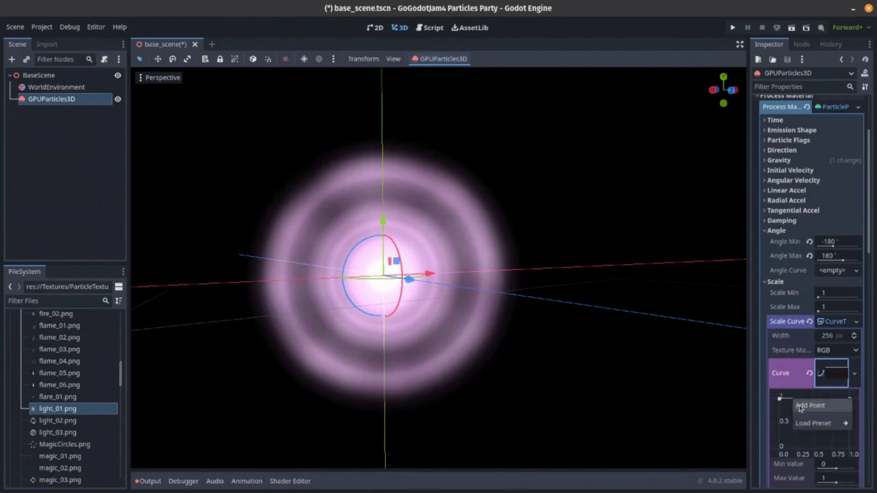
click(801, 406)
drag(779, 399, 779, 413)
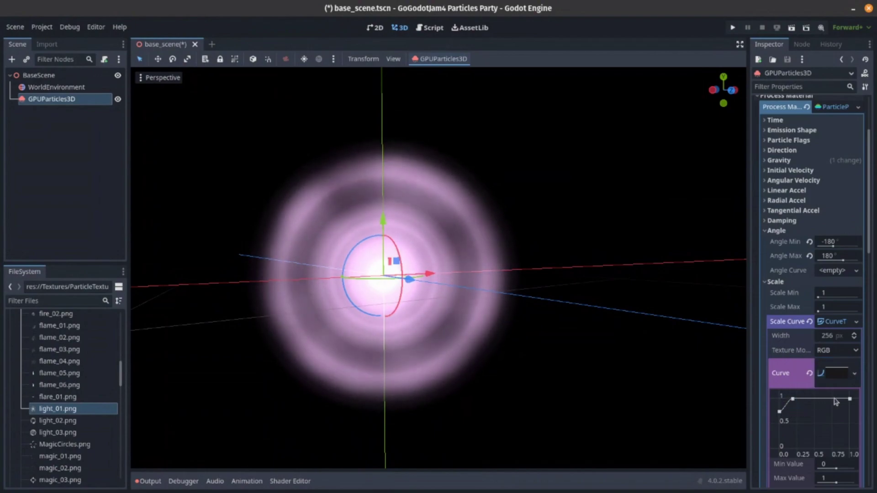
right_click(835, 402)
click(836, 406)
mouse_move(850, 397)
mouse_down()
mouse_move(851, 418)
mouse_move(839, 400)
mouse_up()
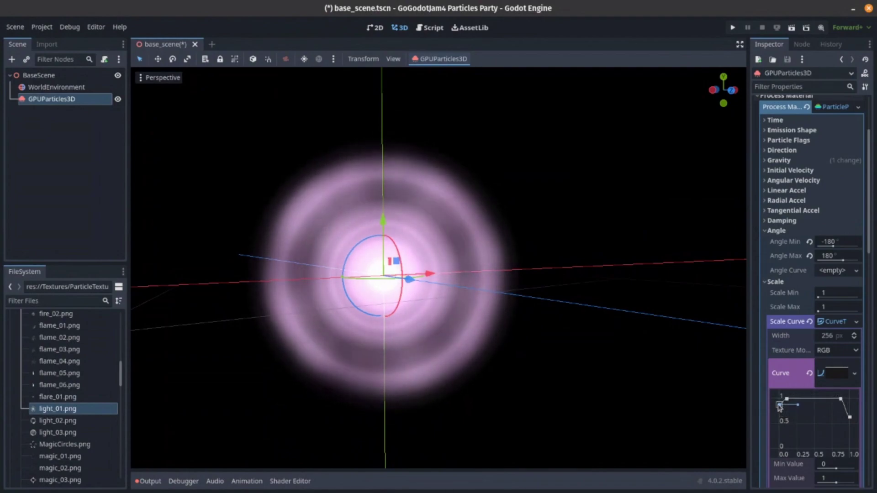
drag(851, 411, 847, 407)
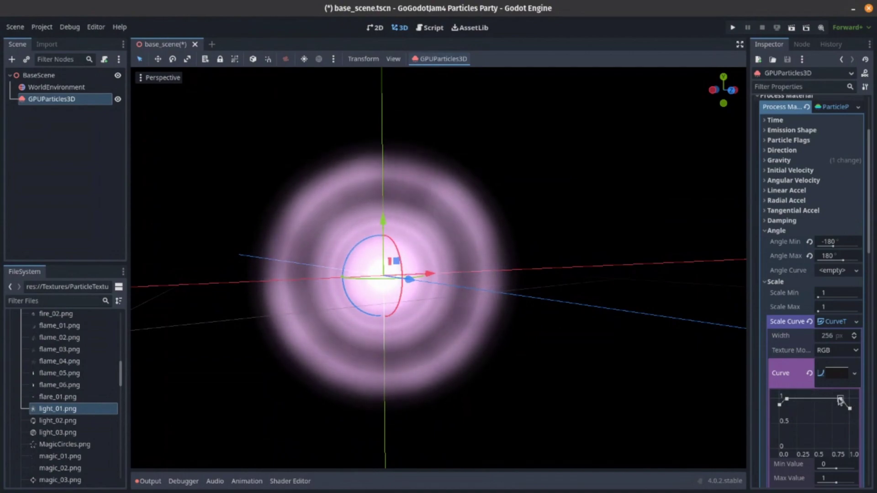
click(840, 399)
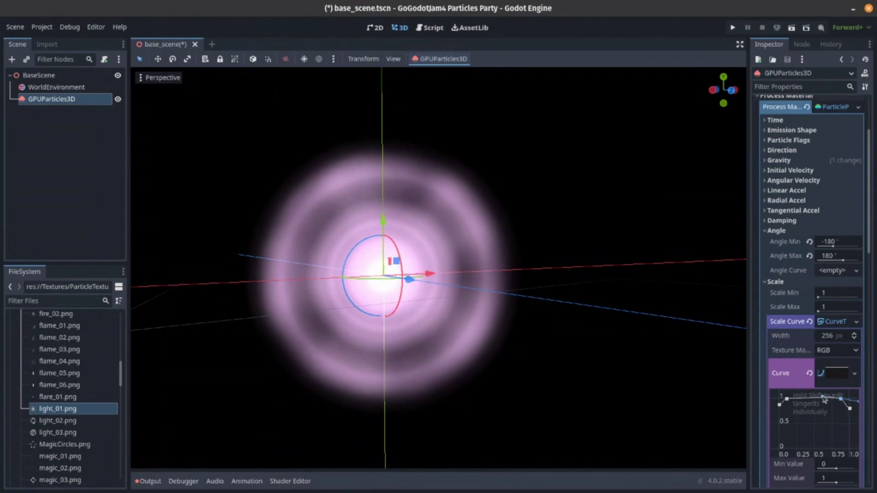
click(596, 402)
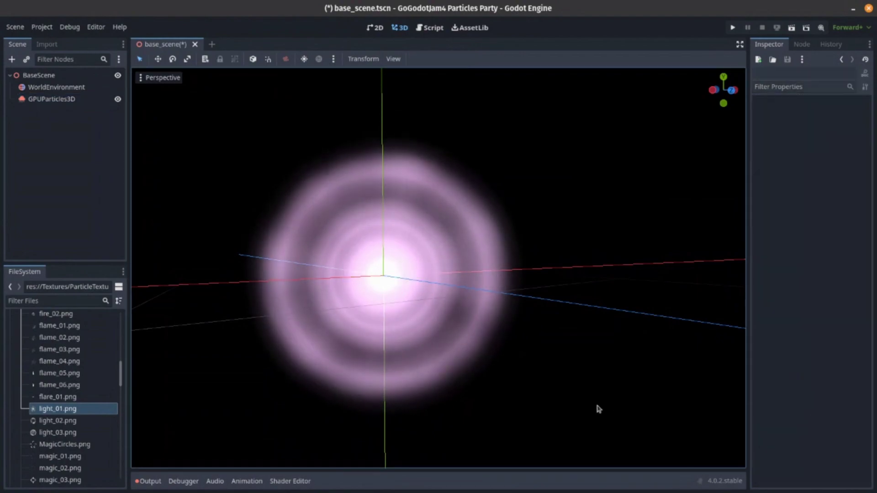
- Duplicate GPUParticles3D with Ctrl+D and drag the copy right along the X axis
mouse_move(514, 300)
middle_down()
mouse_move(486, 295)
mouse_move(503, 296)
middle_up()
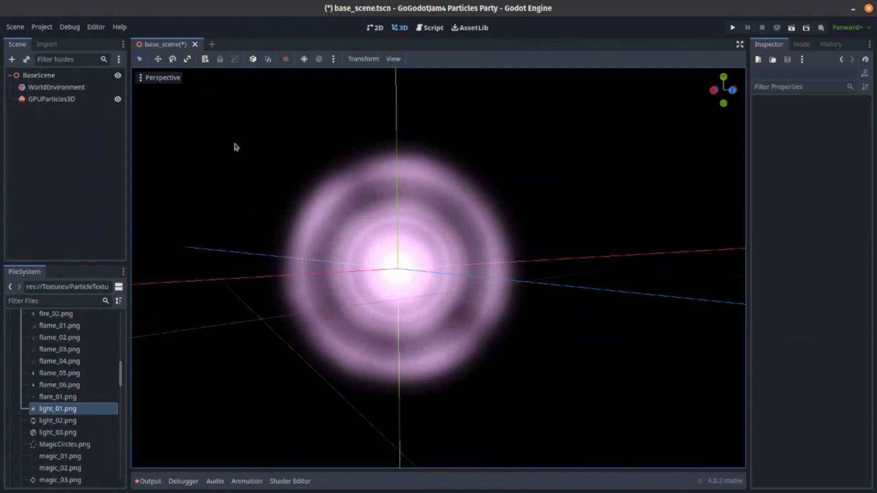
click(106, 100)
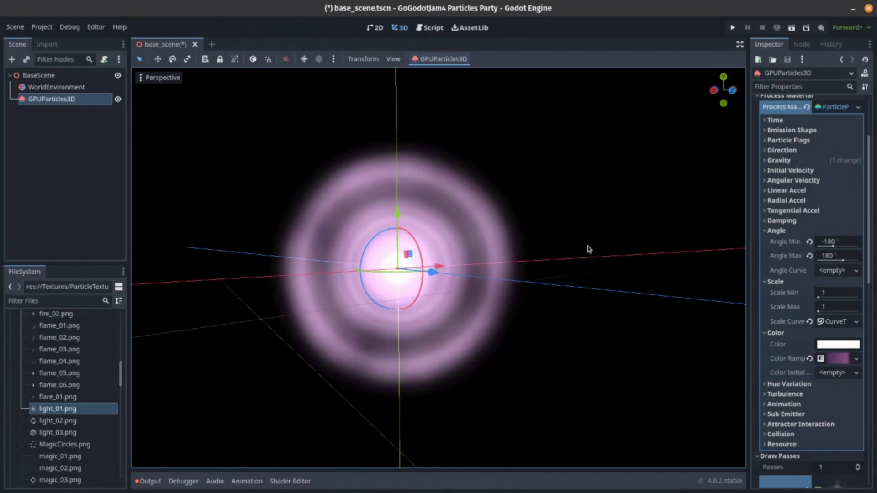
click(245, 148)
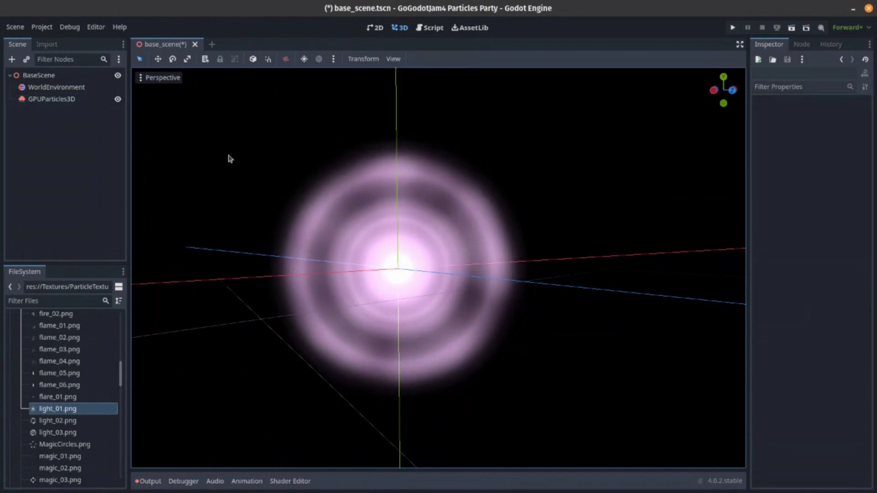
click(81, 100)
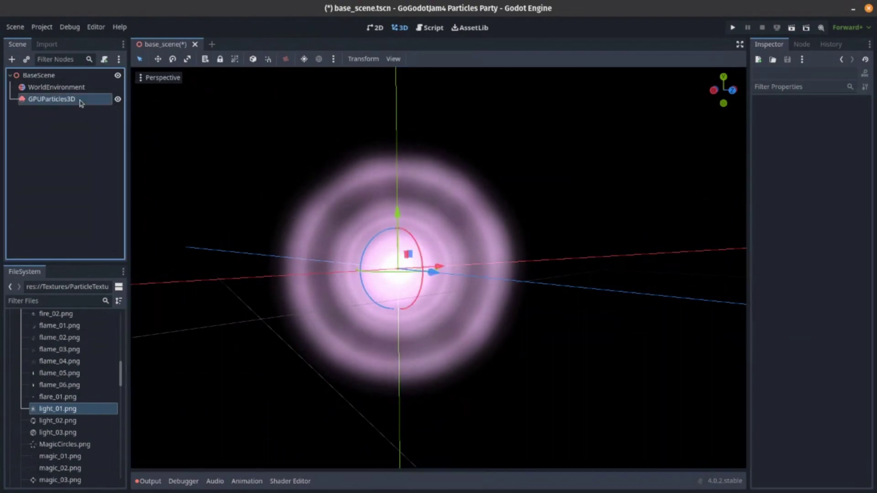
key(ctrl+d)
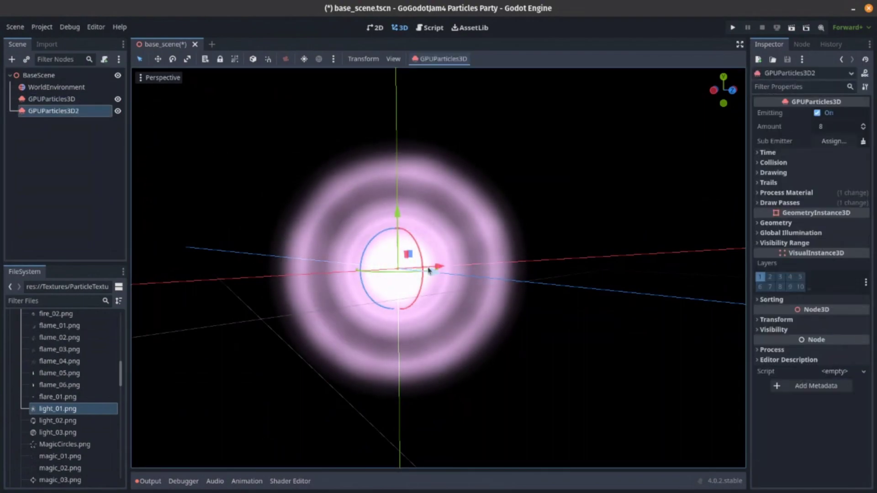
drag(429, 270, 589, 267)
middle_drag(589, 267, 533, 242)
- Shift the copy along Z and make its process material and draw pass mesh unique
drag(534, 242, 589, 241)
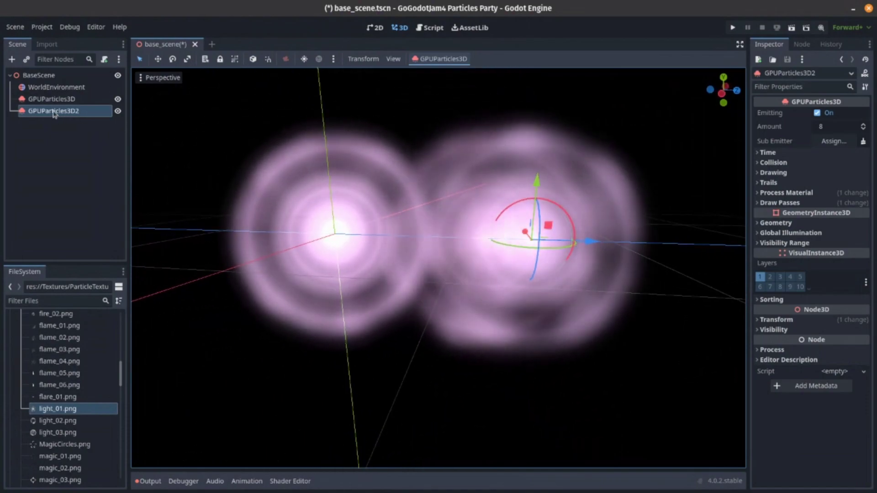
click(822, 193)
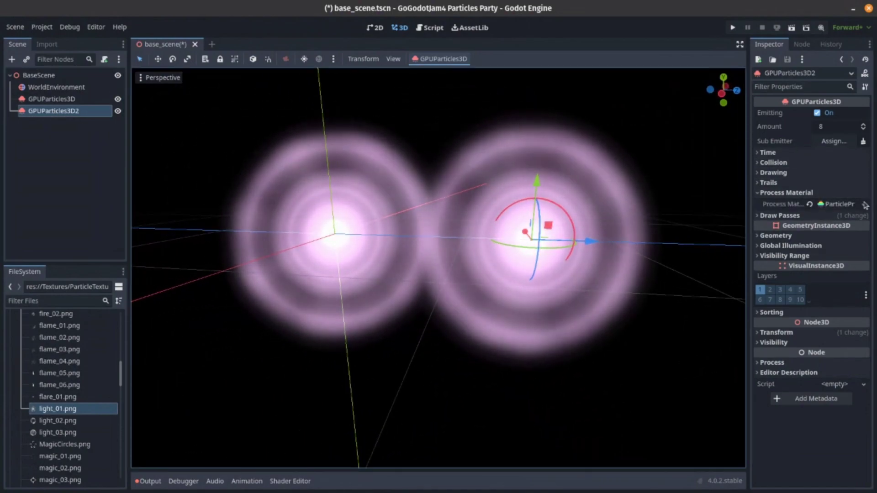
click(864, 204)
click(811, 306)
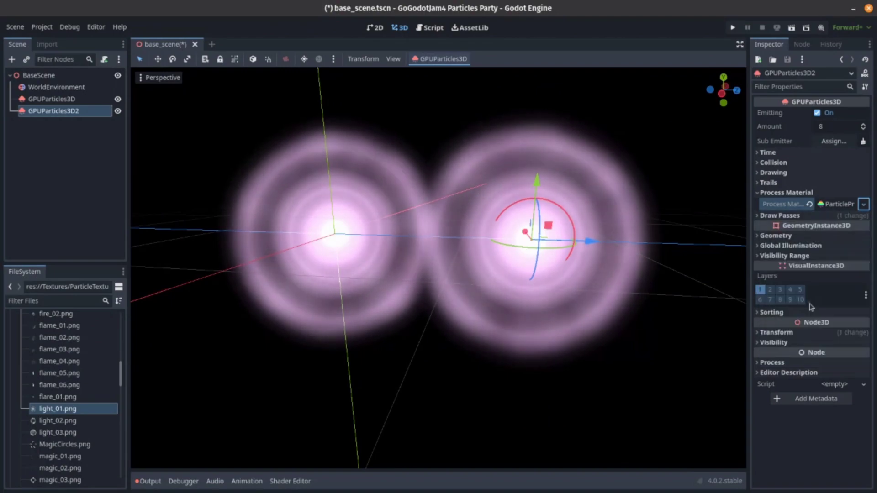
click(850, 216)
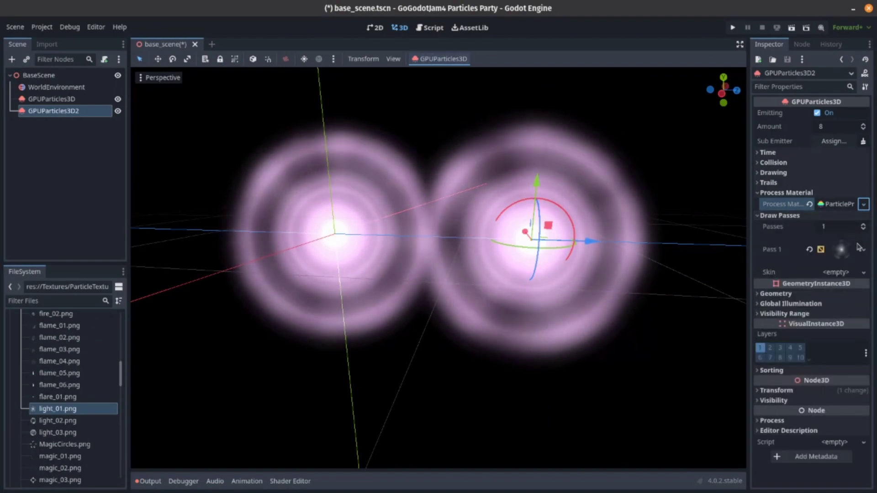
click(861, 249)
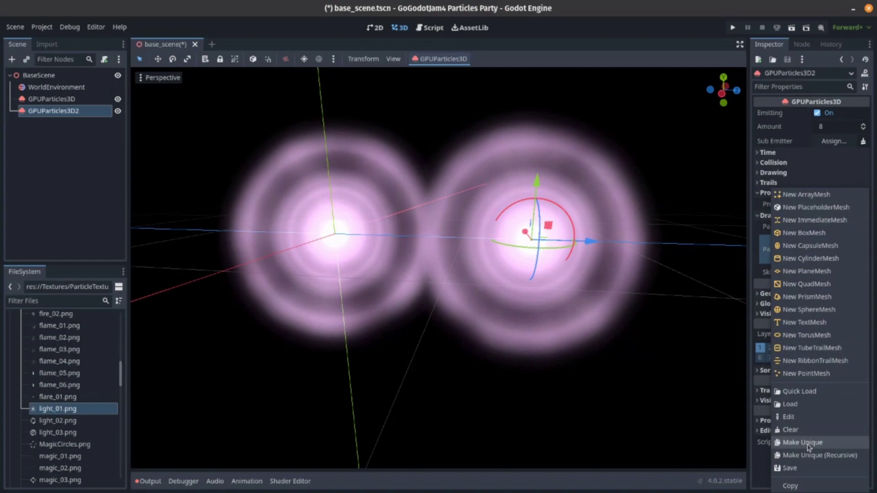
click(809, 443)
- Open the copy's Color Ramp gradient, try a green point colour, then undo it
click(832, 204)
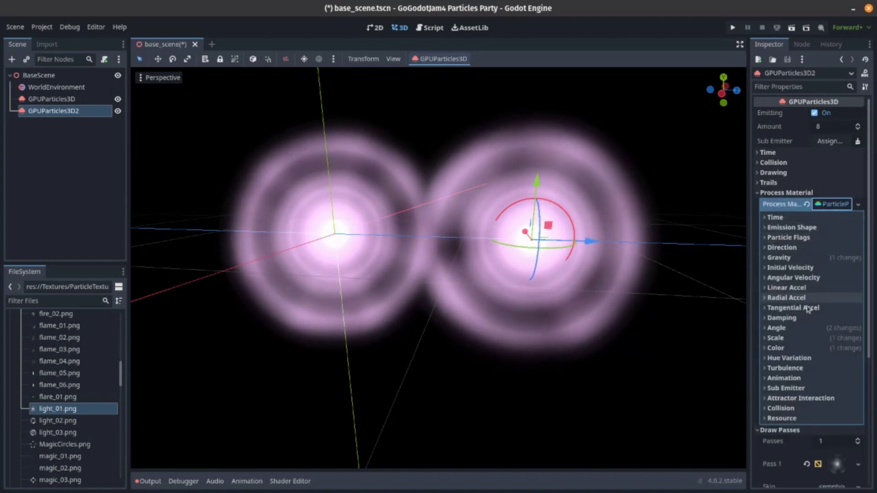
click(776, 348)
click(843, 373)
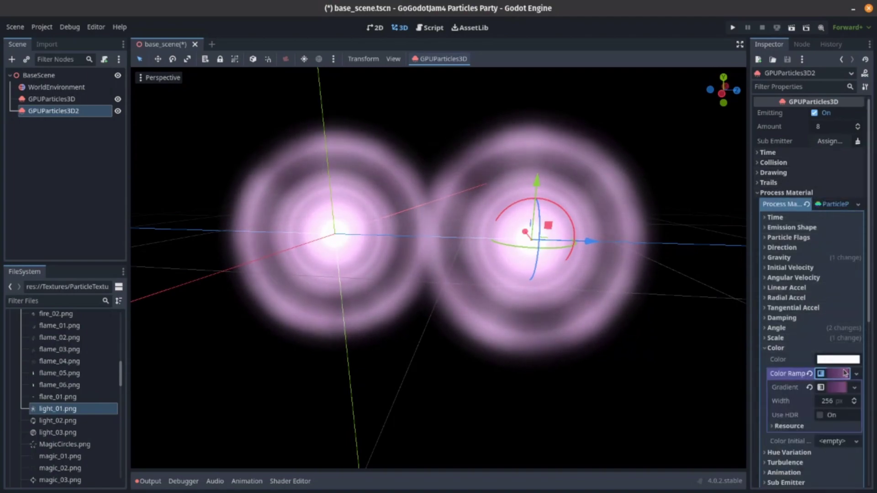
click(838, 388)
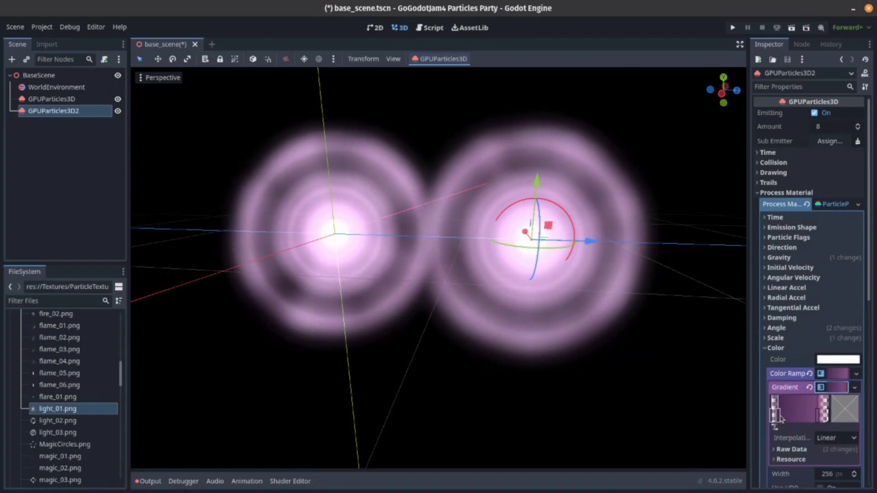
click(840, 414)
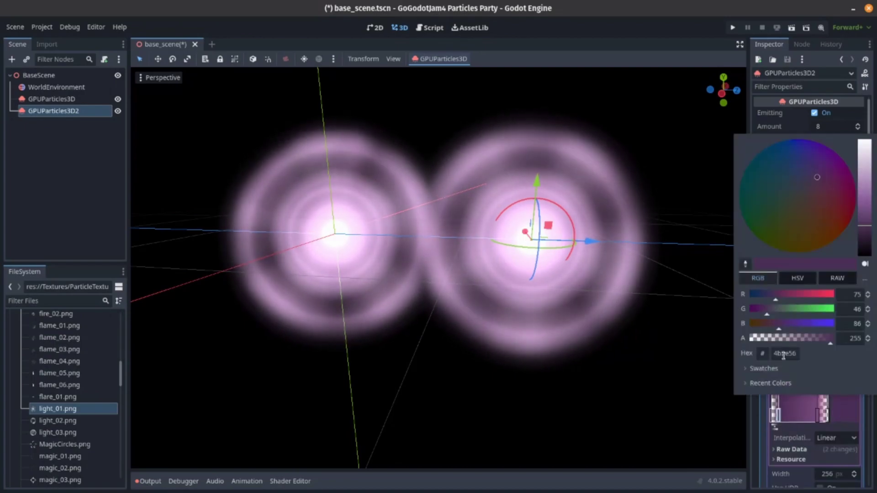
click(787, 370)
click(833, 384)
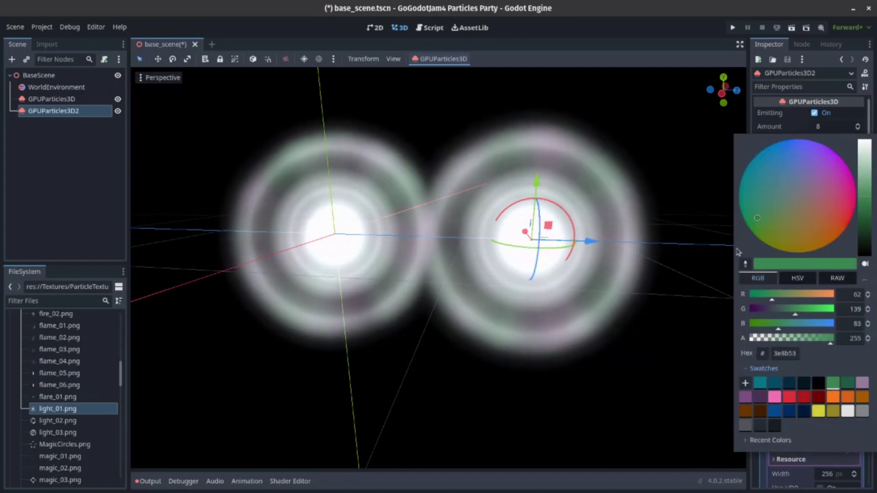
click(655, 33)
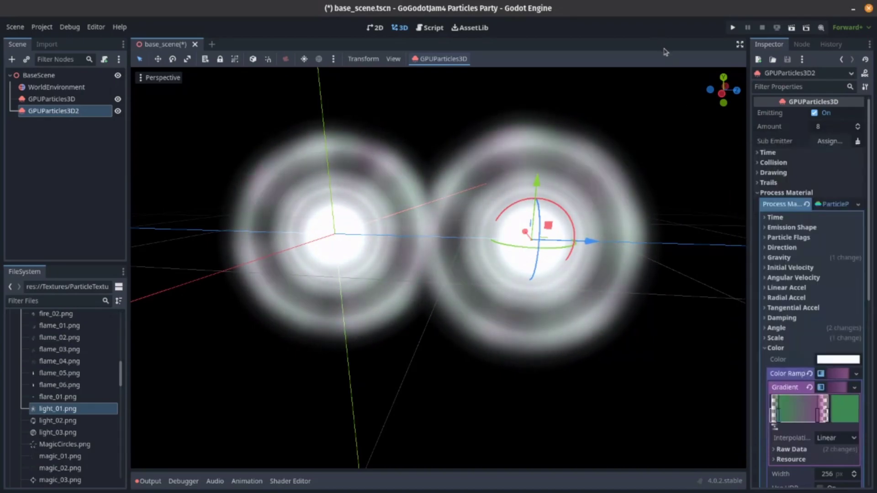
key(ctrl+z)
- Reopen the Color Ramp gradient and try raising a point's green to 171, then cancel
click(859, 205)
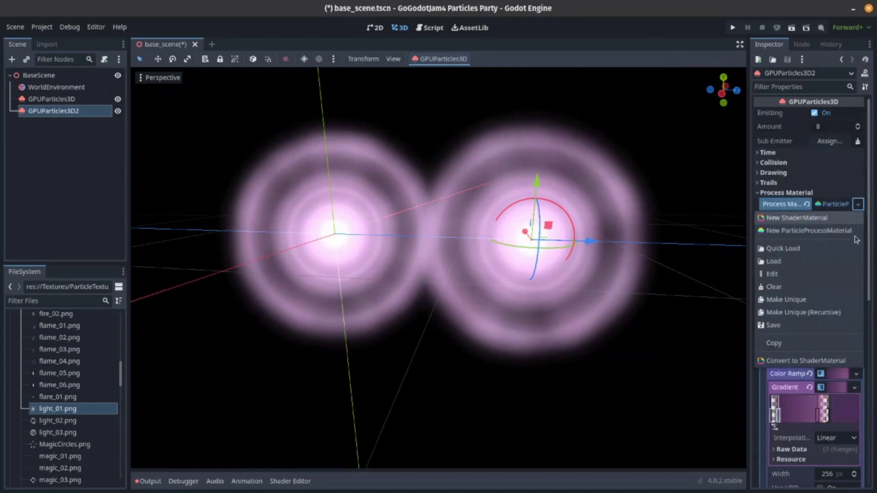
click(829, 303)
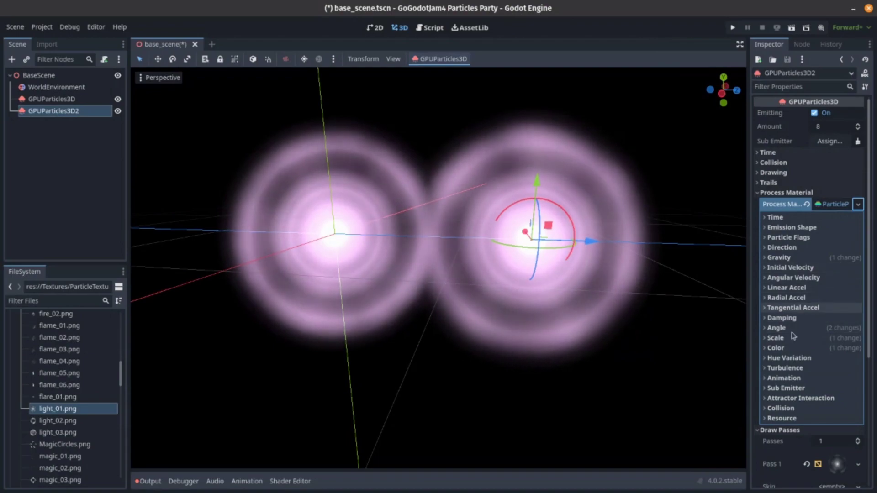
click(791, 349)
click(842, 379)
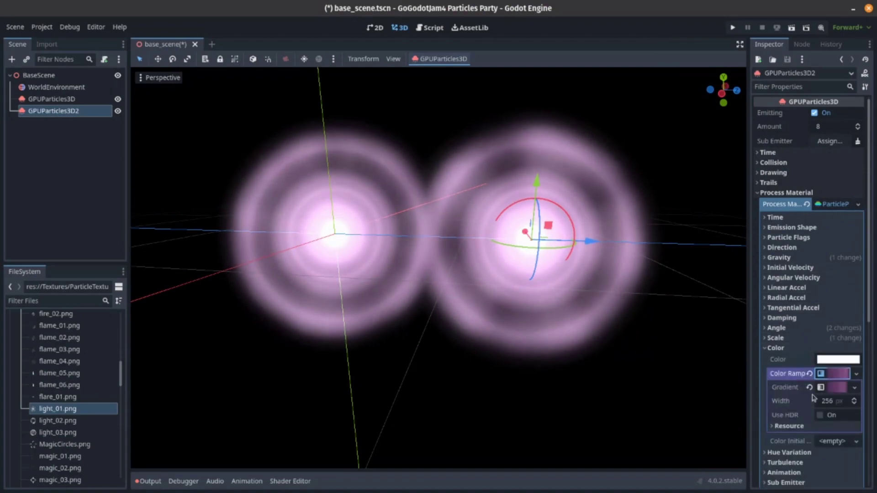
click(820, 388)
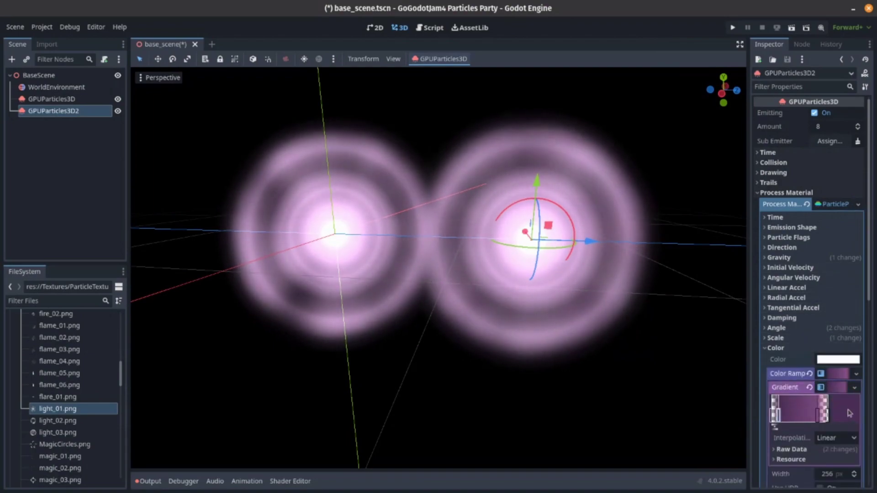
click(849, 412)
click(805, 310)
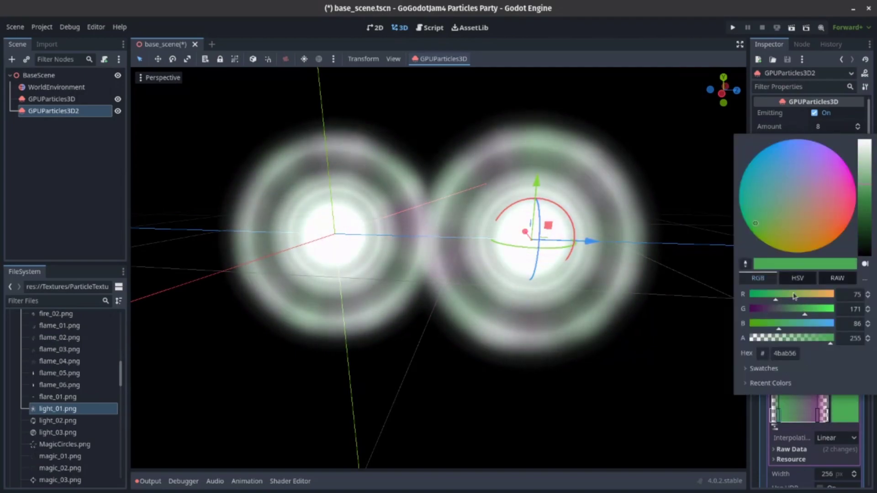
key(Escape)
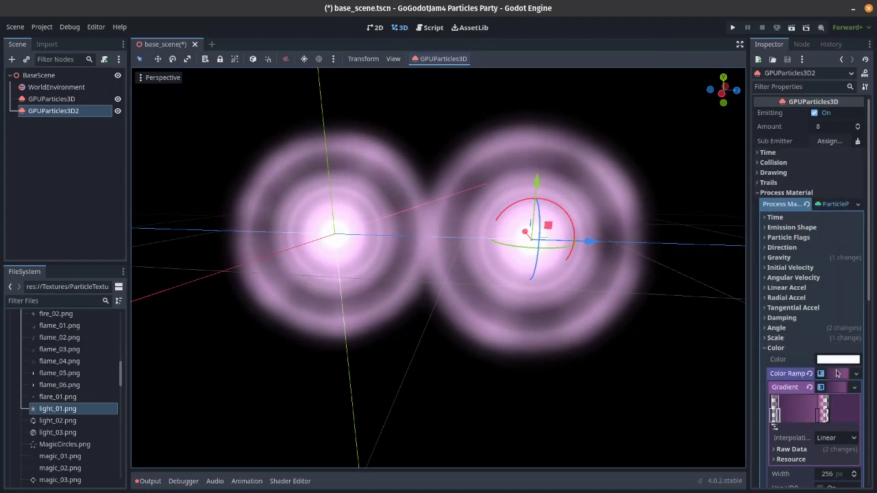
- Make the Color Ramp unique, try a light swatch on its first point, and reselect GPUParticles3D2
click(856, 374)
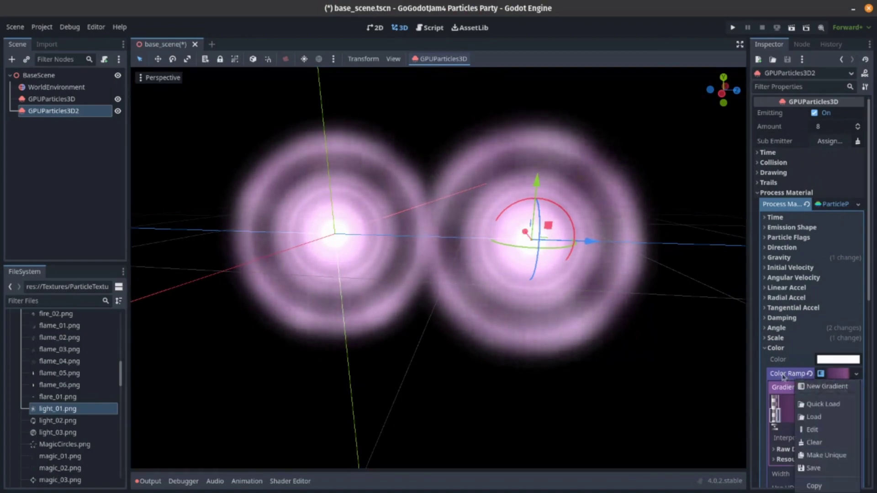
click(826, 454)
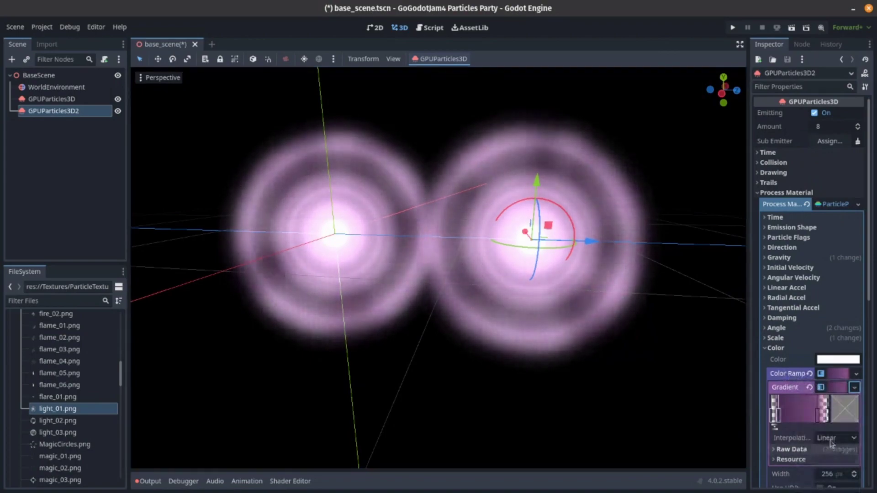
double_click(777, 416)
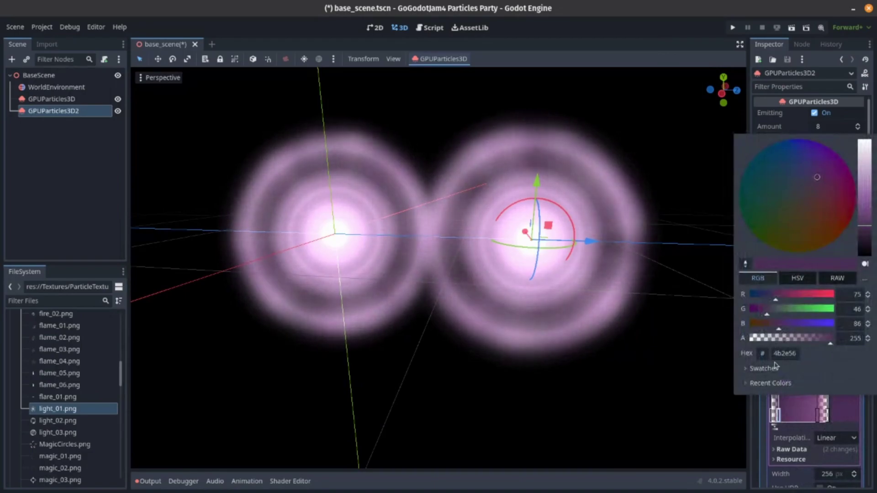
click(802, 366)
click(776, 397)
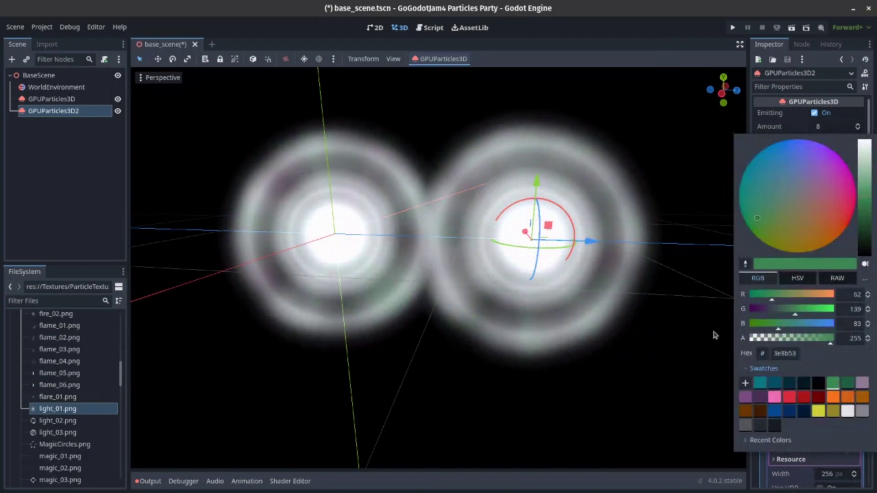
click(696, 335)
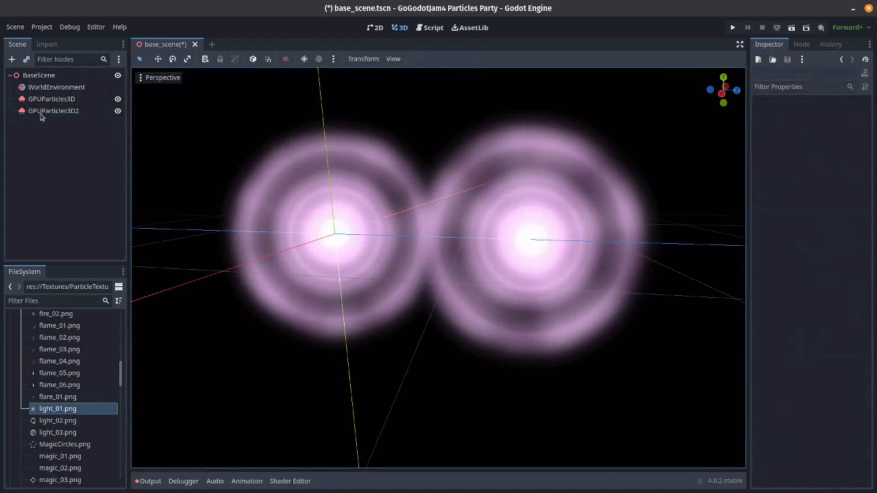
click(62, 112)
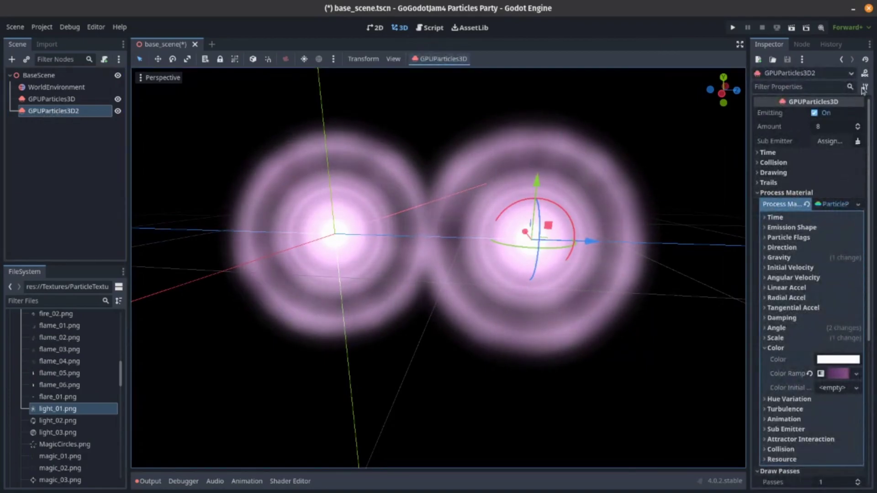
- Make the second emitter's sub-resources unique and confirm duplicating the embedded resources
click(865, 86)
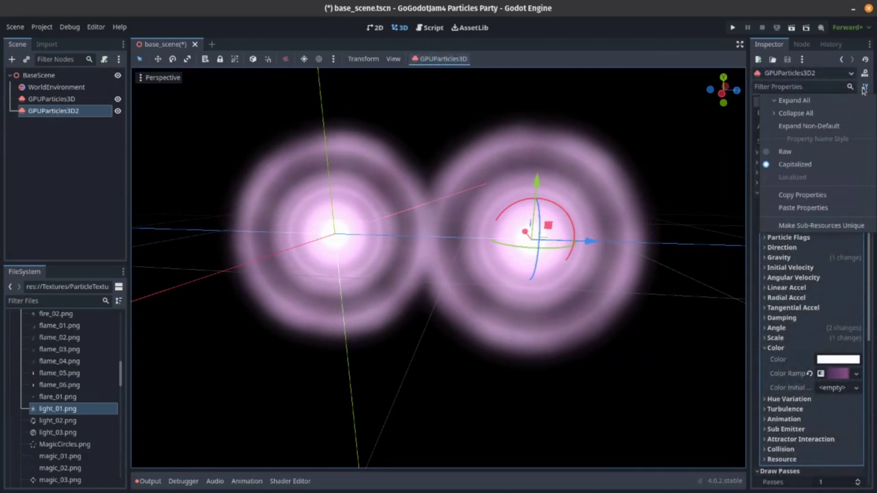
click(821, 225)
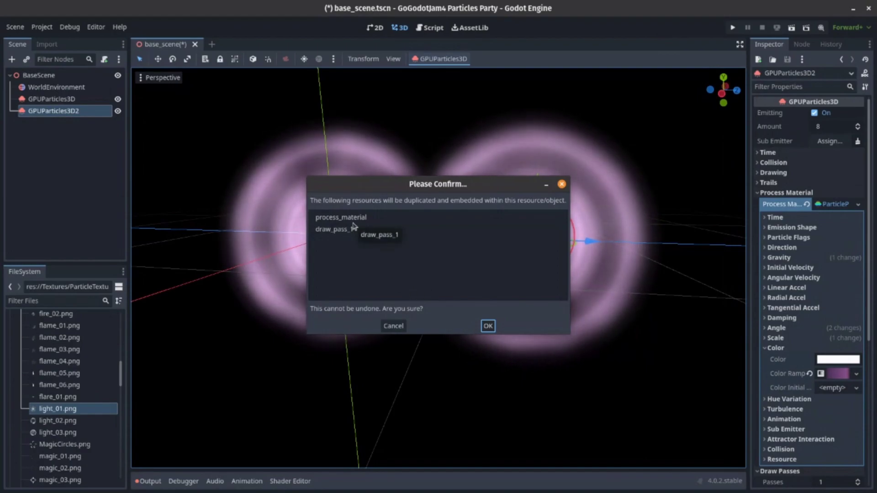
click(488, 325)
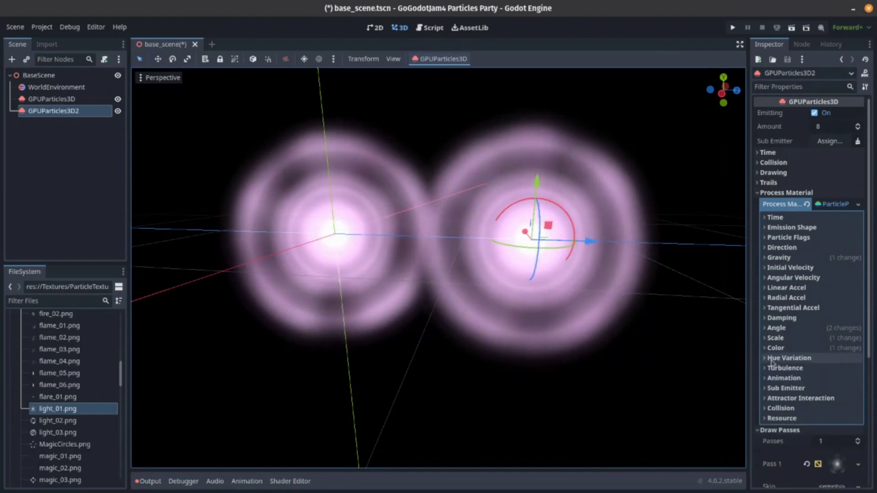
- Try shifting the Color Ramp gradient's end colour toward green in the process material
click(804, 348)
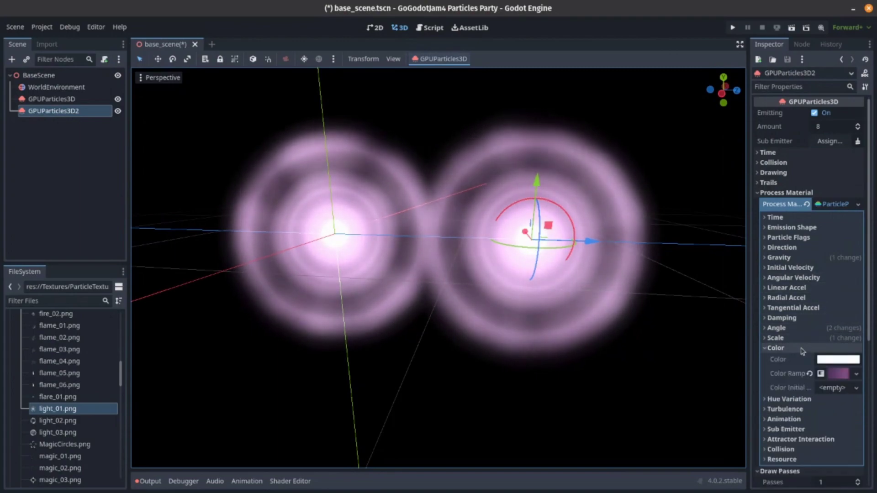
click(843, 374)
click(837, 387)
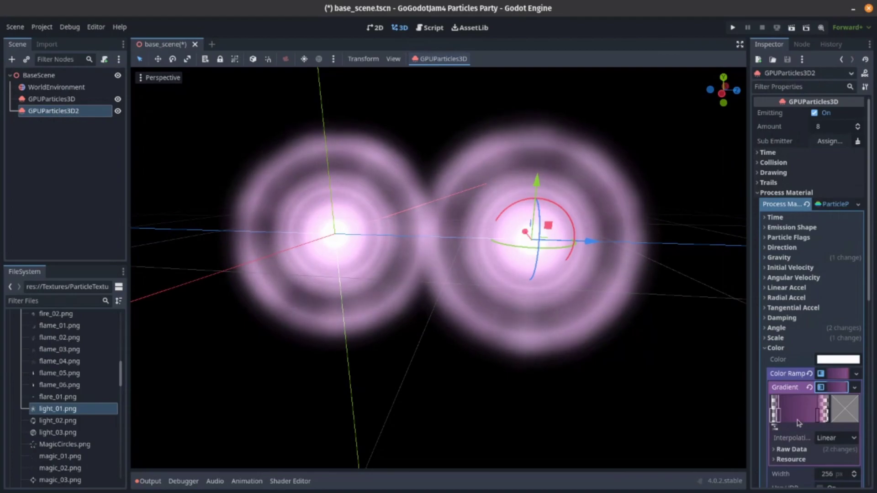
click(836, 413)
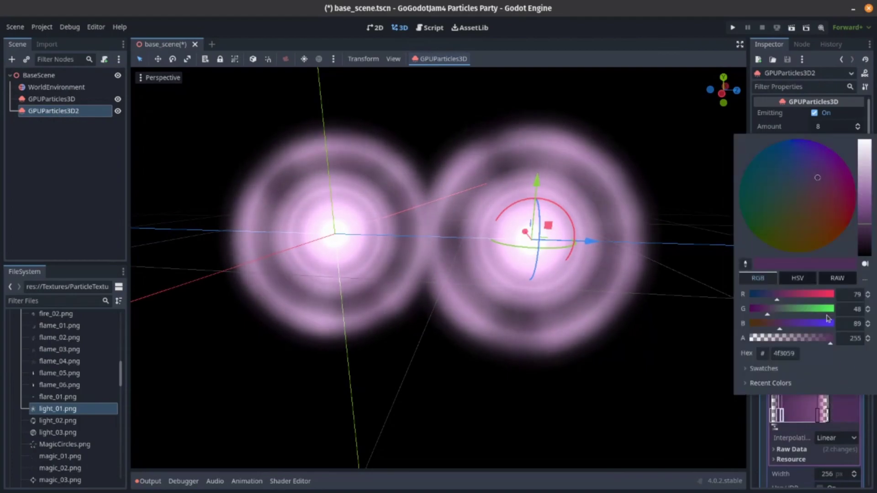
drag(763, 309, 797, 314)
click(701, 290)
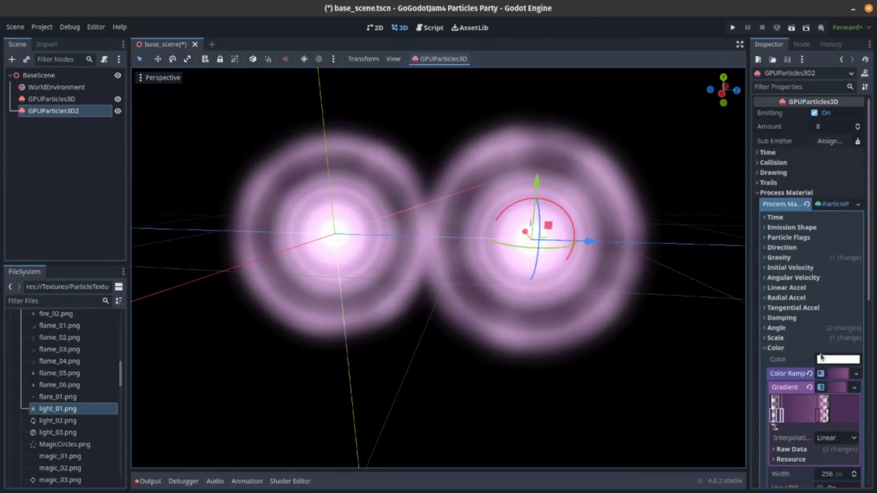
- Make the Color Ramp unique, test a greener end colour, then undo it
click(856, 373)
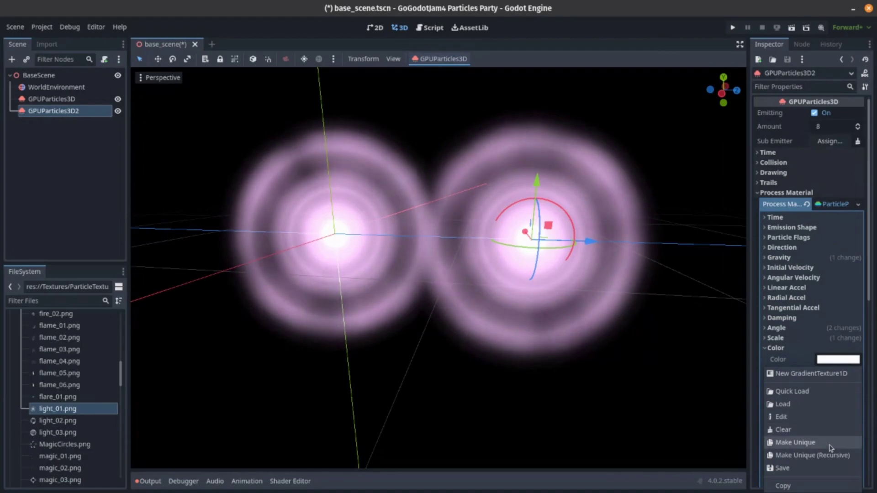
click(809, 416)
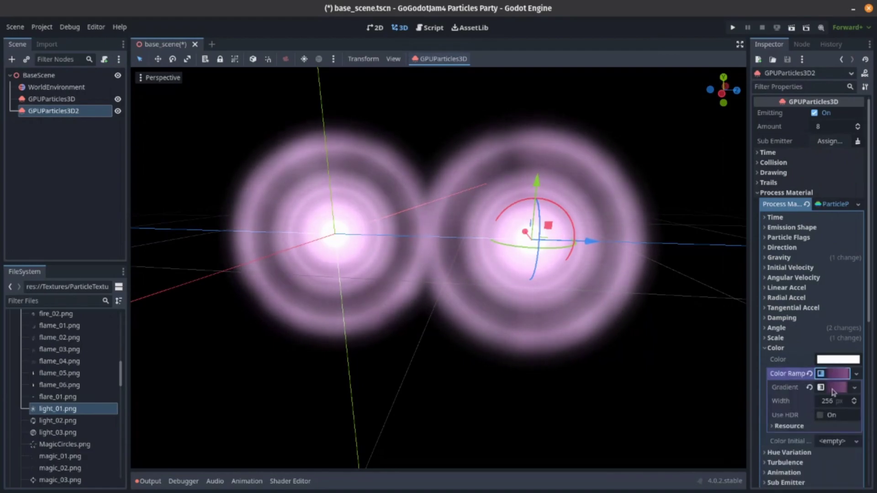
click(837, 388)
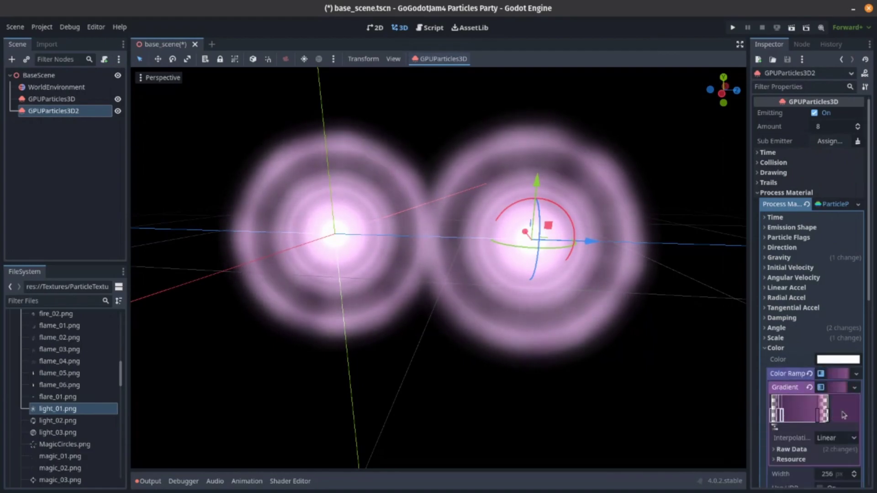
double_click(783, 417)
click(818, 313)
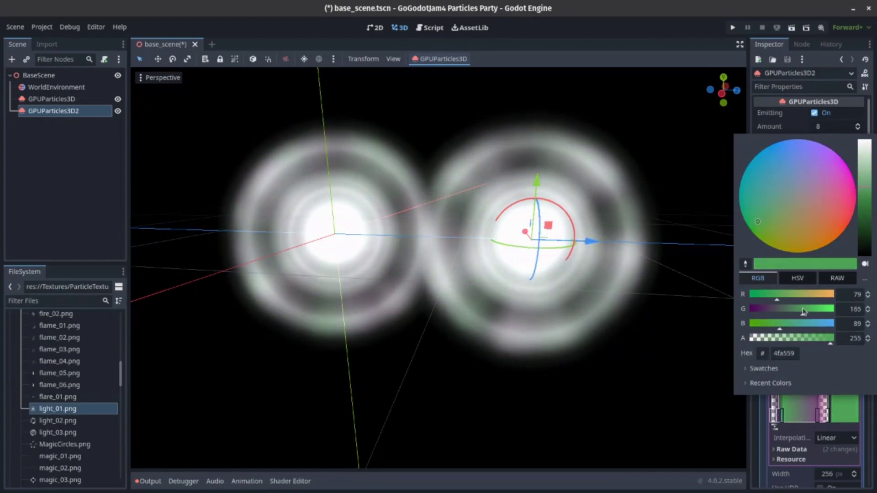
click(665, 316)
key(ctrl+z)
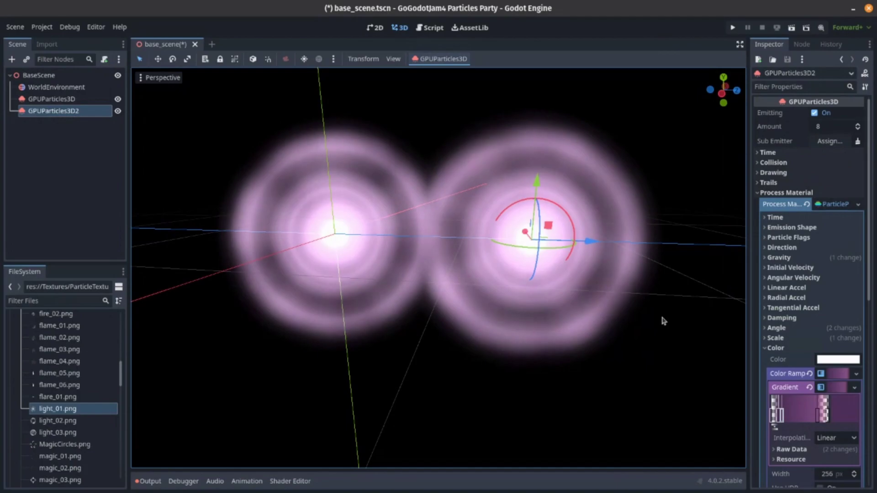
- Delete GPUParticles3D2, then select the original GPUParticles3D and focus the view on it
click(88, 112)
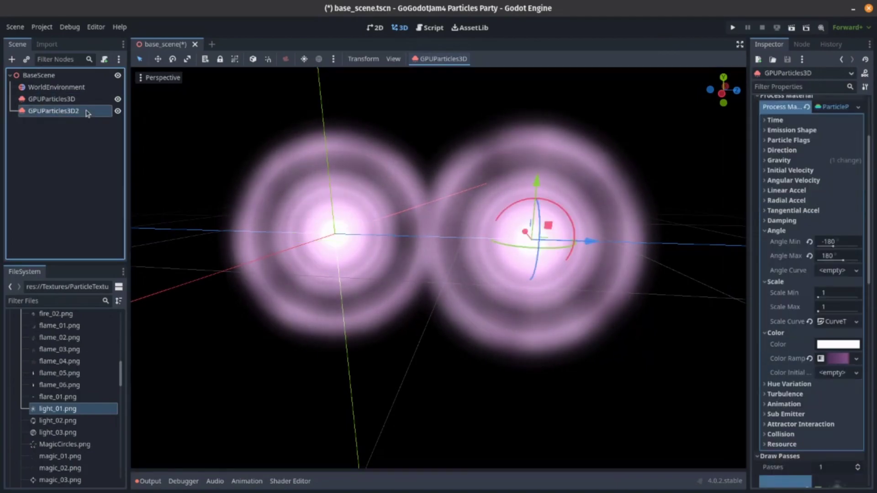
key(Delete)
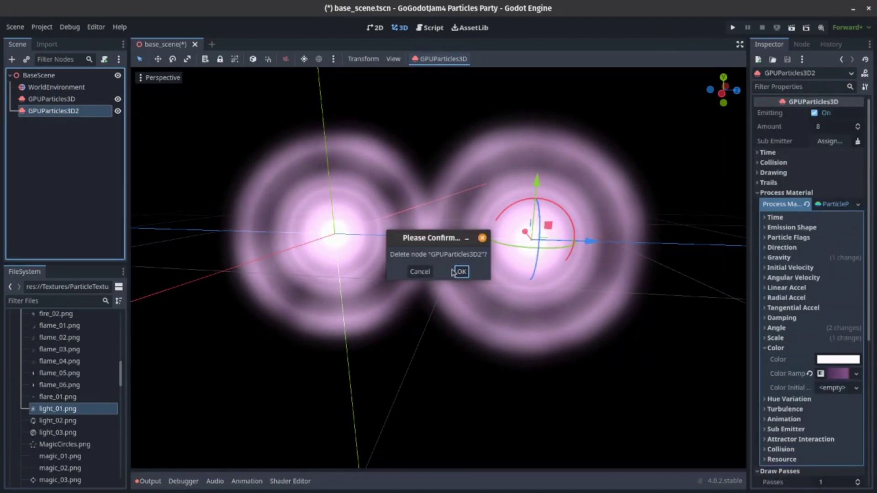
click(460, 269)
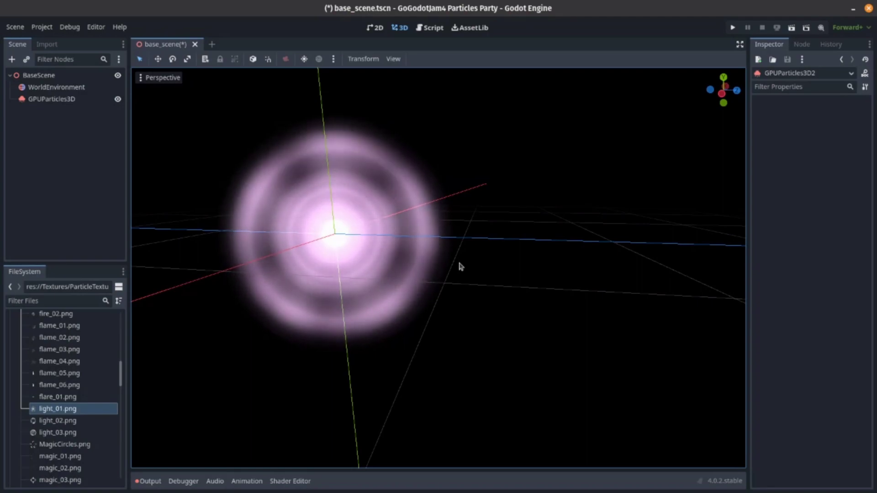
click(80, 103)
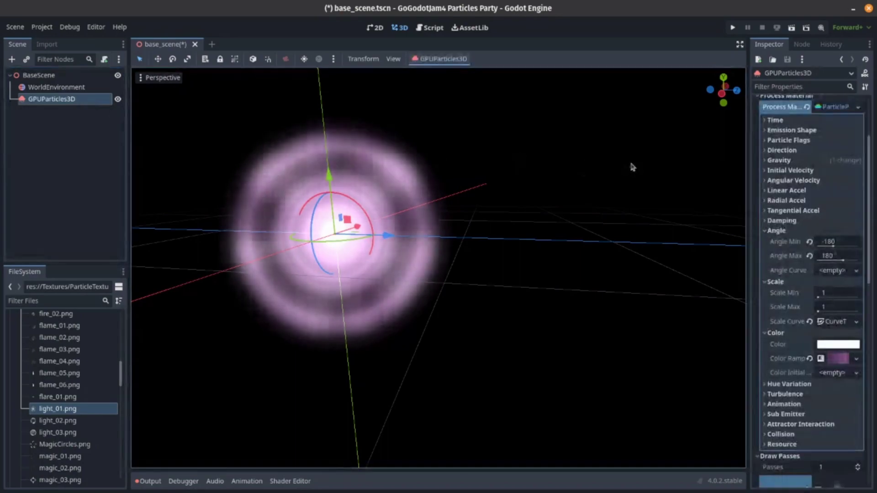
key(f)
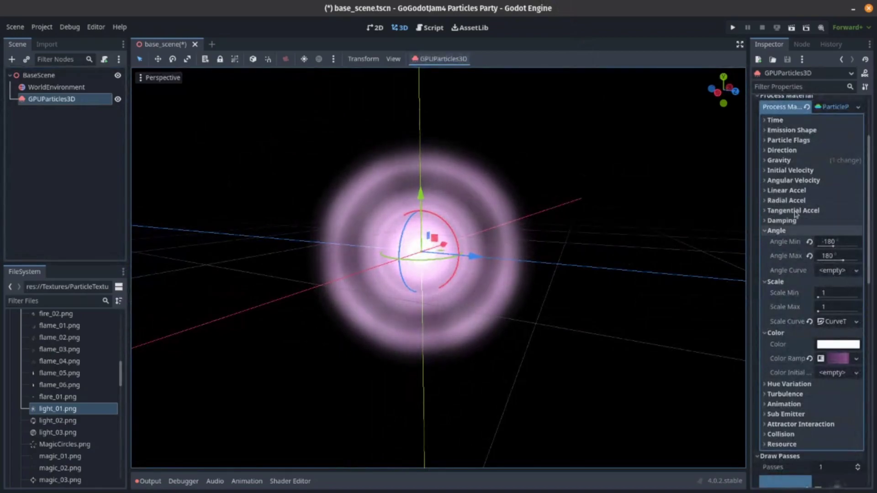
- Set the emitter's Lifetime to 4 s under its Time settings
scroll(781, 237, up, 3)
click(799, 153)
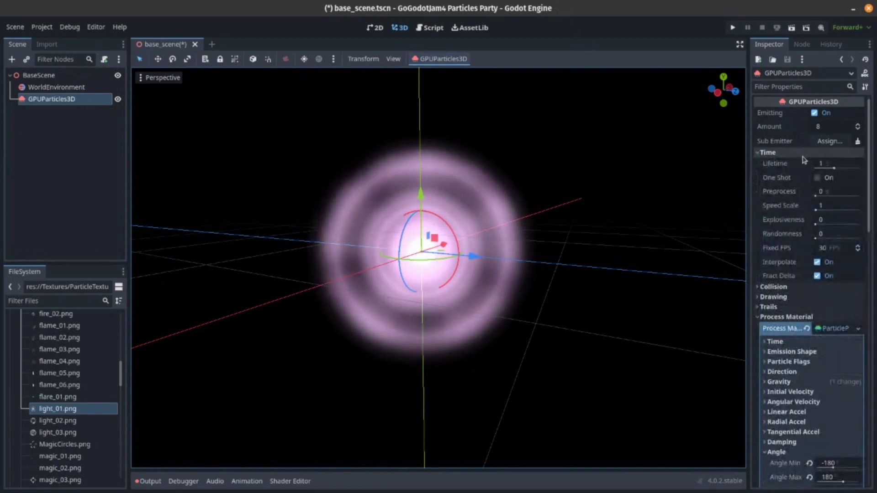
click(759, 165)
text(4)
key(Return)
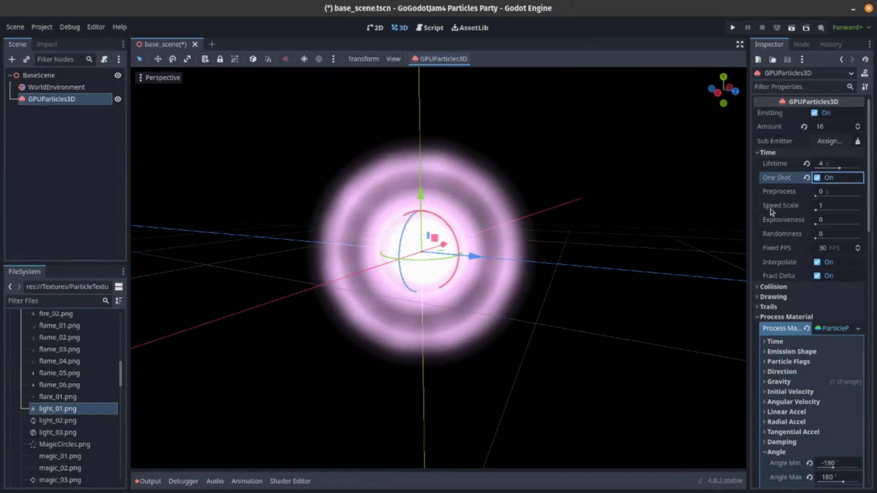
mouse_move(772, 211)
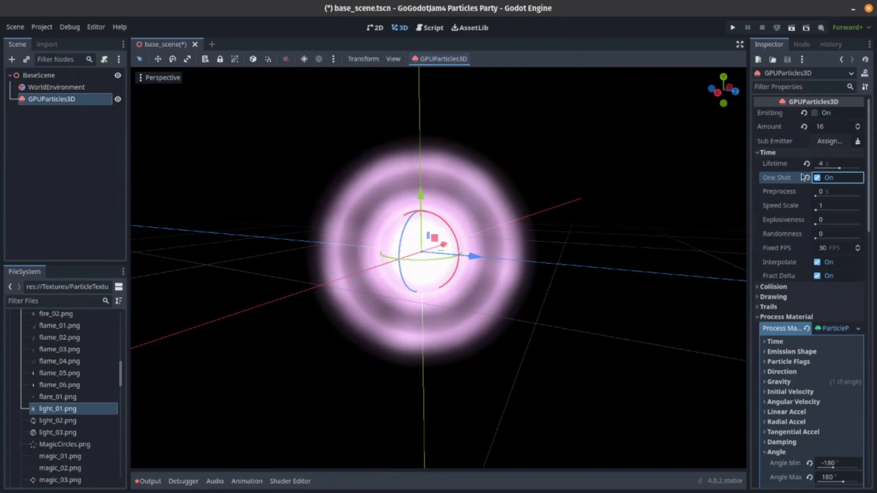
mouse_move(786, 185)
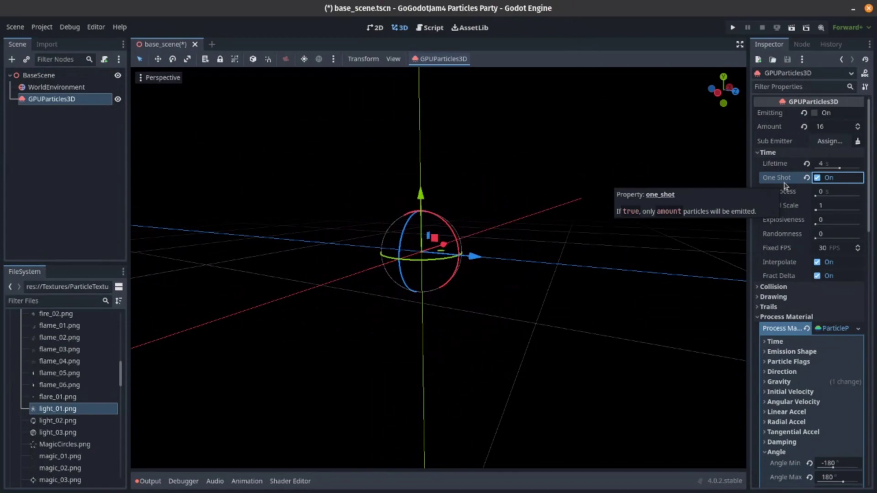
- Restart emission, set Preprocess to 2 s, then re-enable Emitting to preview the burst
click(823, 114)
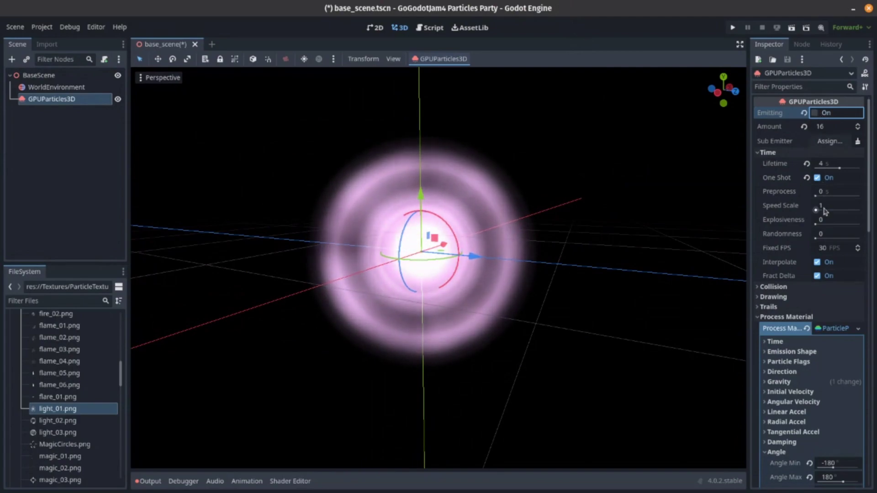
click(816, 192)
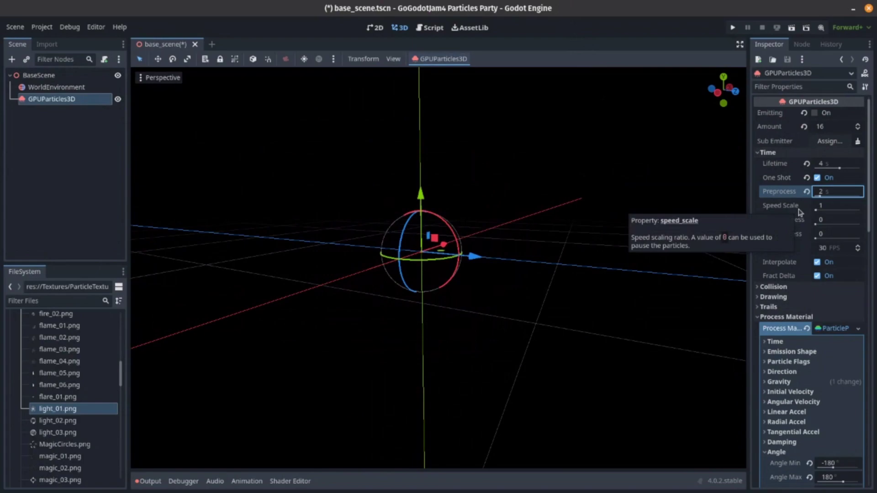
click(815, 113)
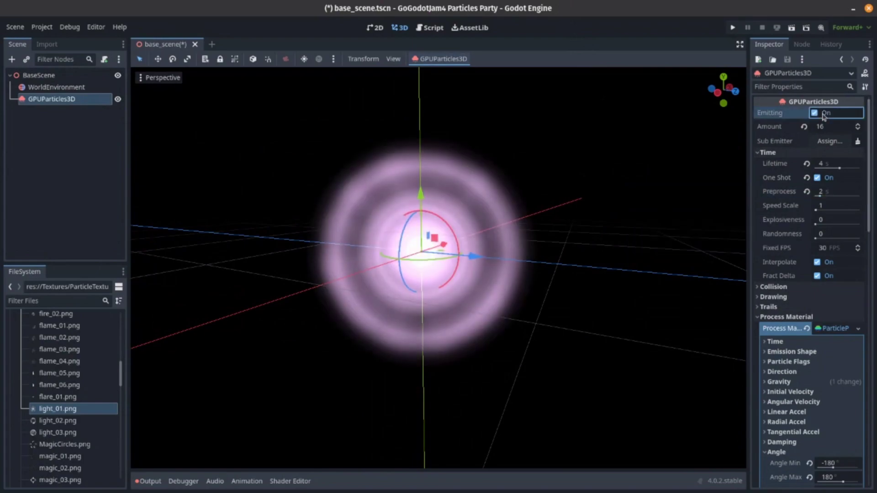